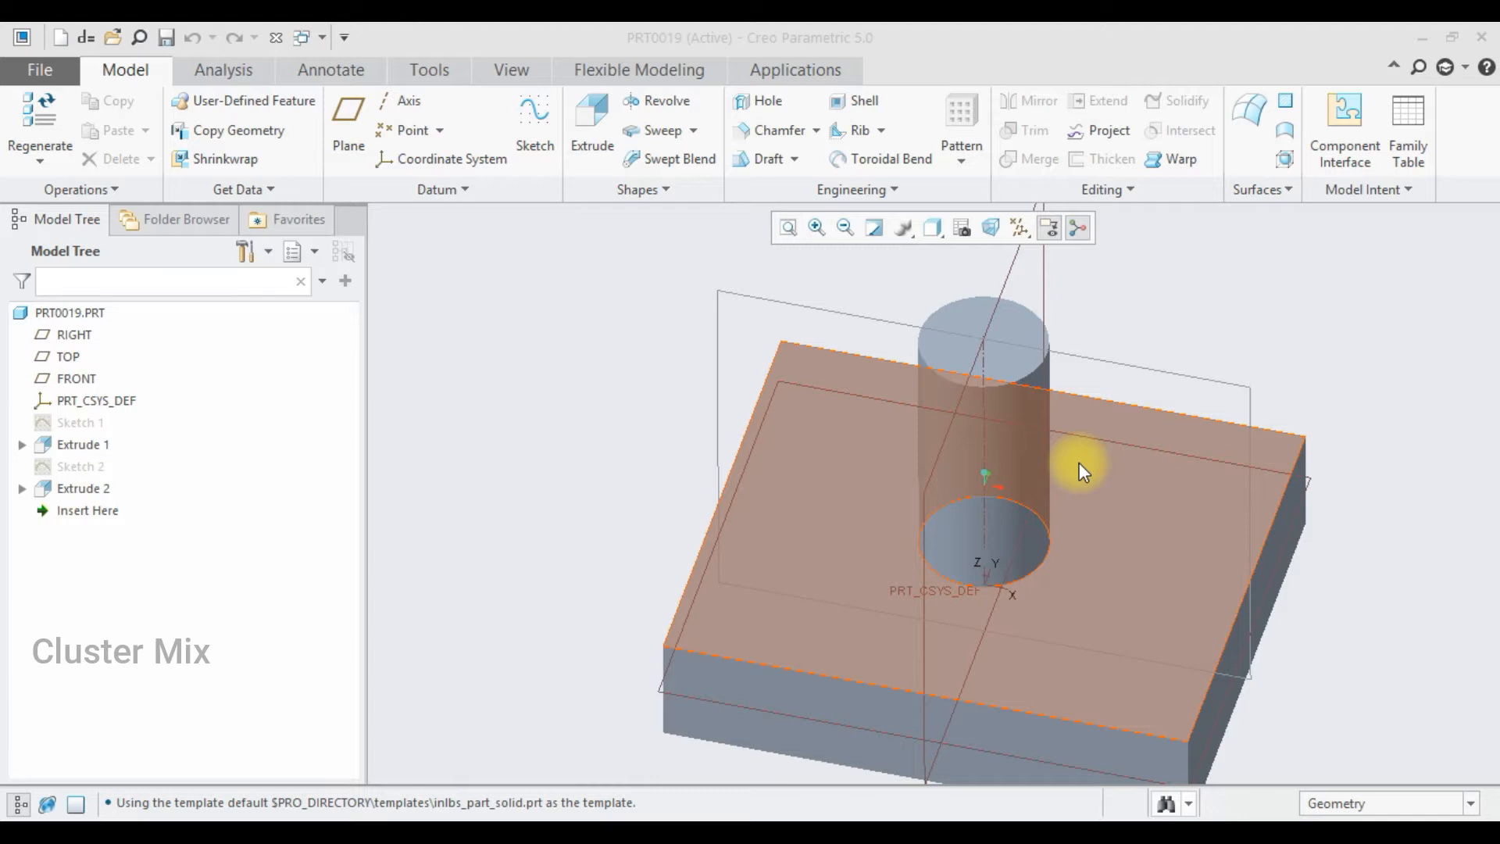
- Start a Profile Rib with an internal sketch on the TOP datum plane, using RIGHT as the right-hand reference, and orient the sketch view to 2D
click(1209, 303)
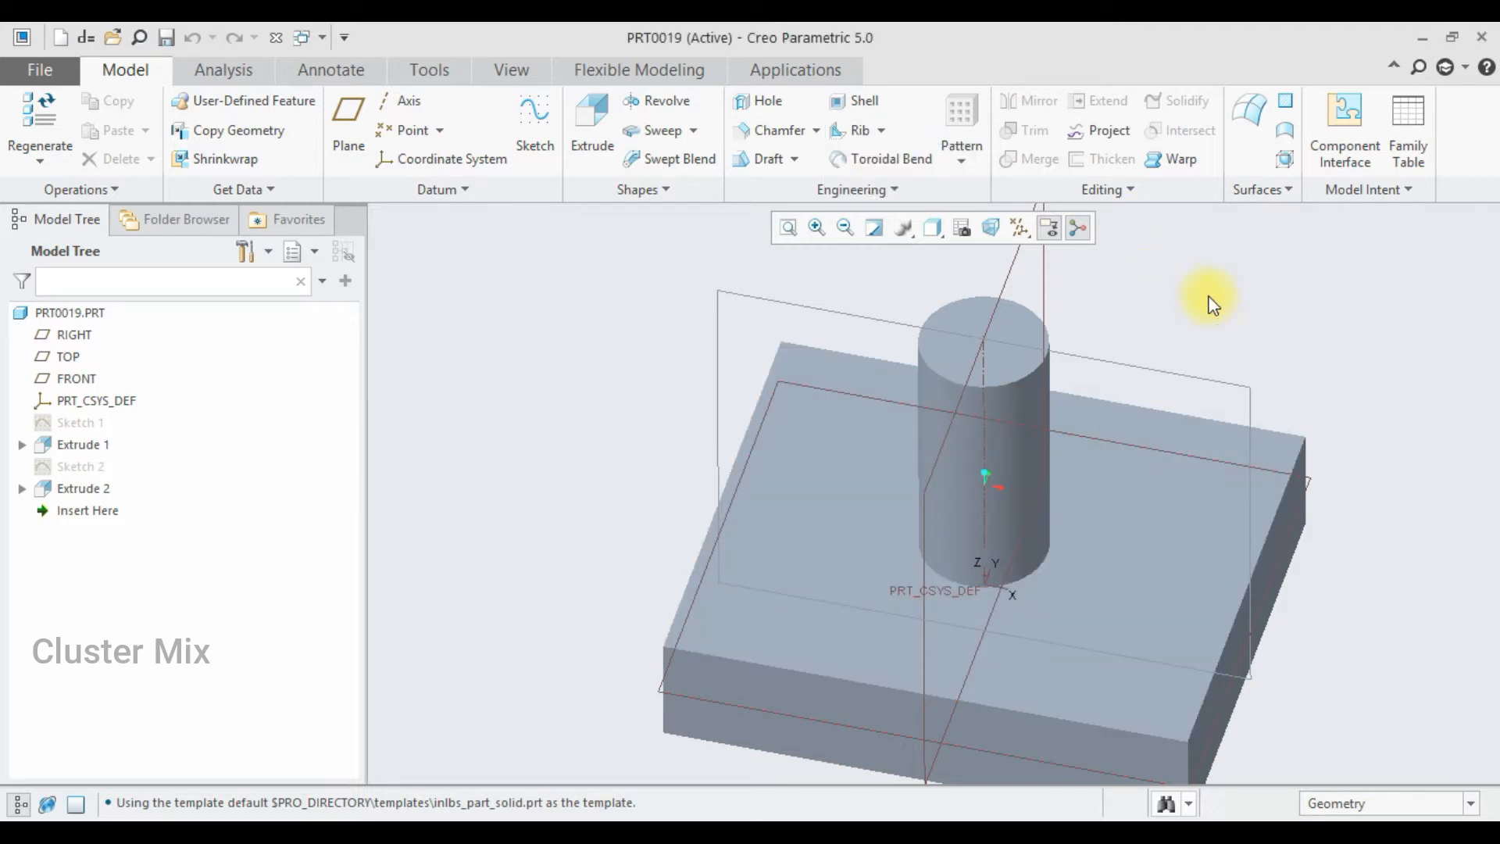
click(881, 132)
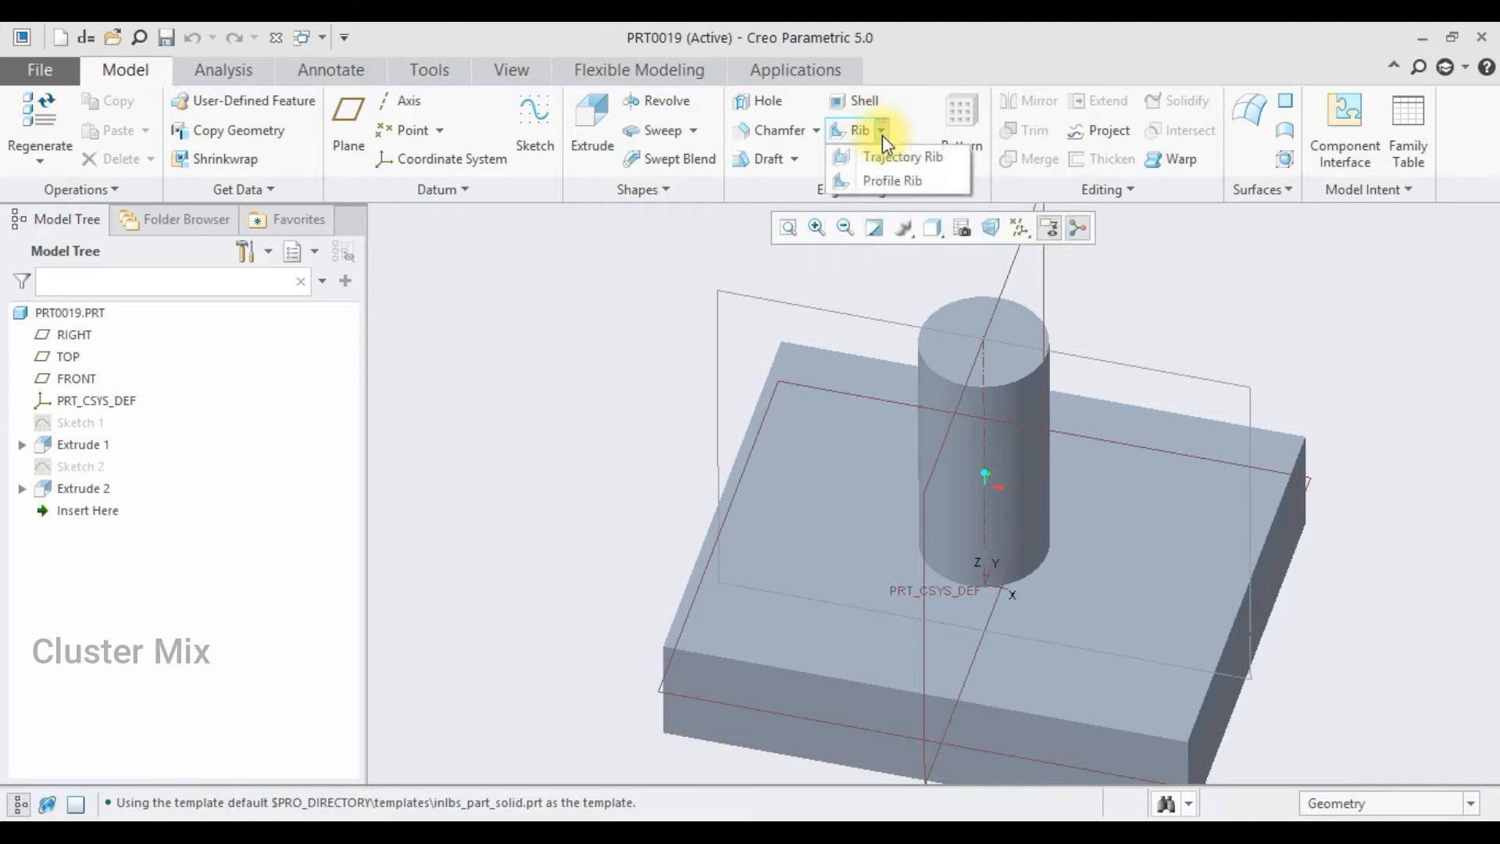
click(891, 183)
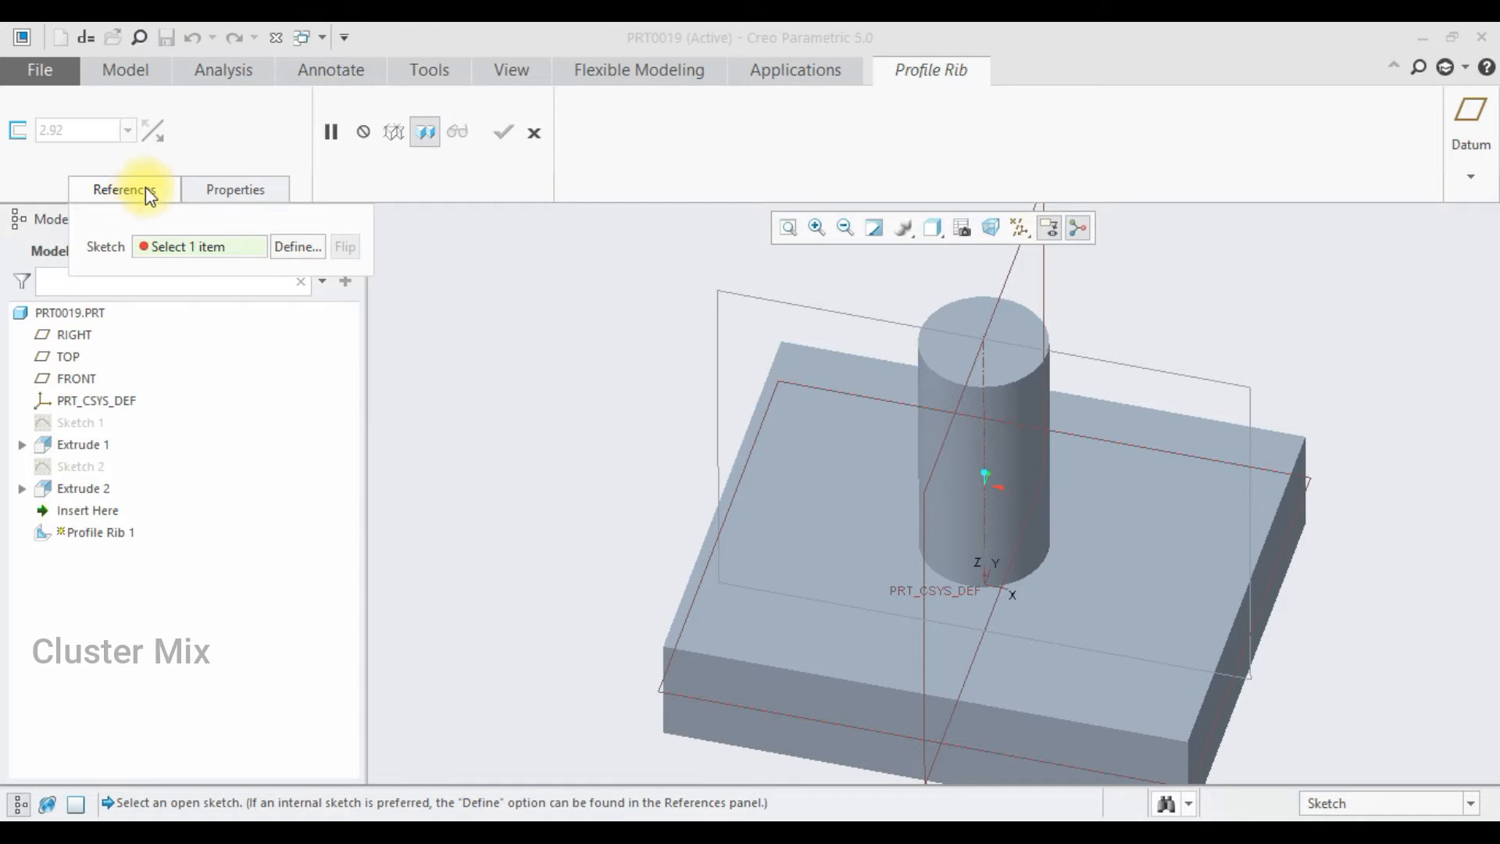
click(289, 245)
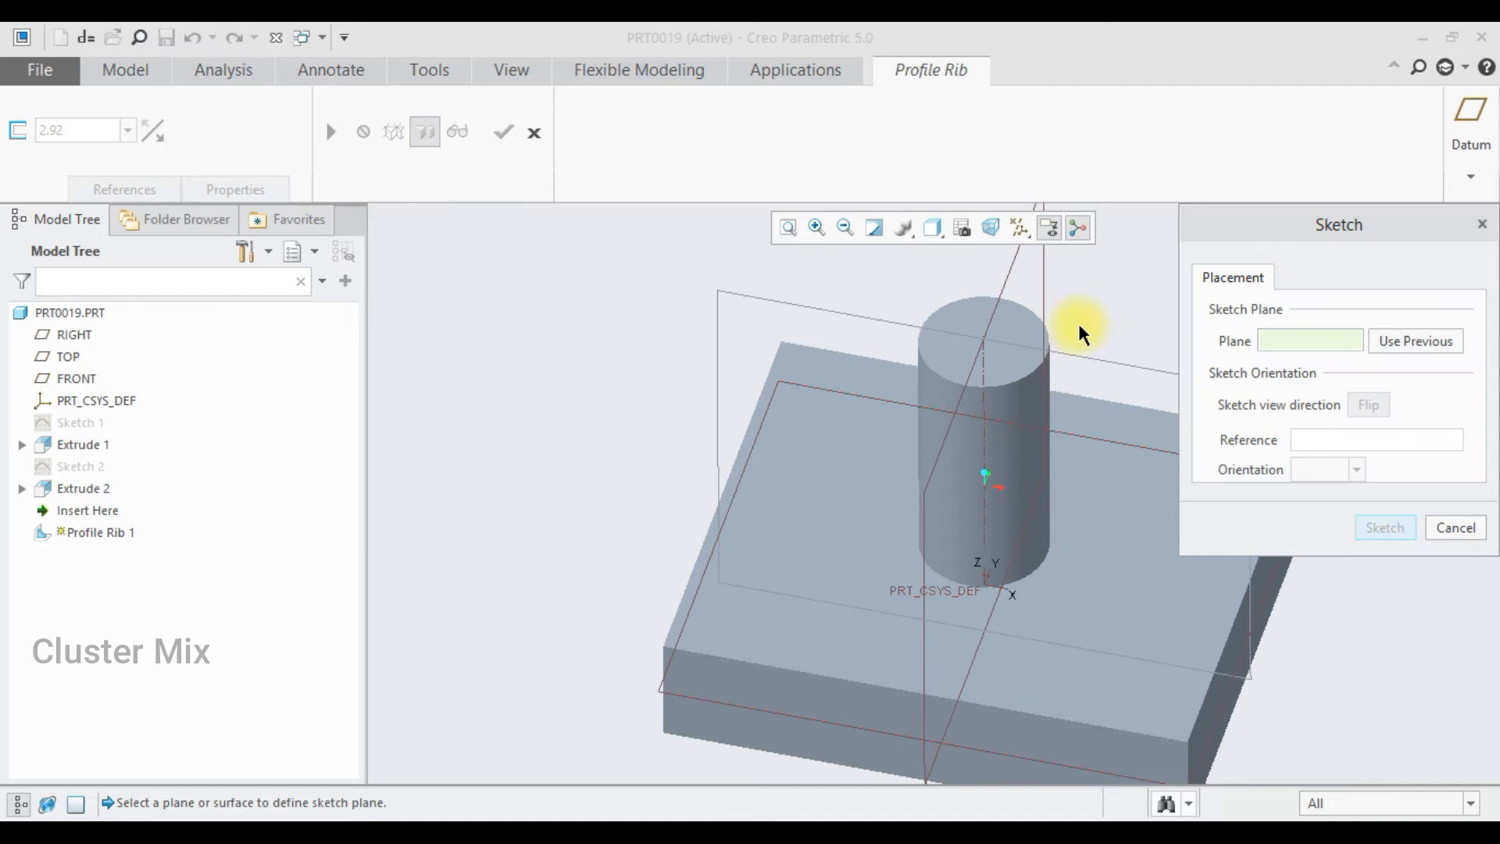
click(859, 321)
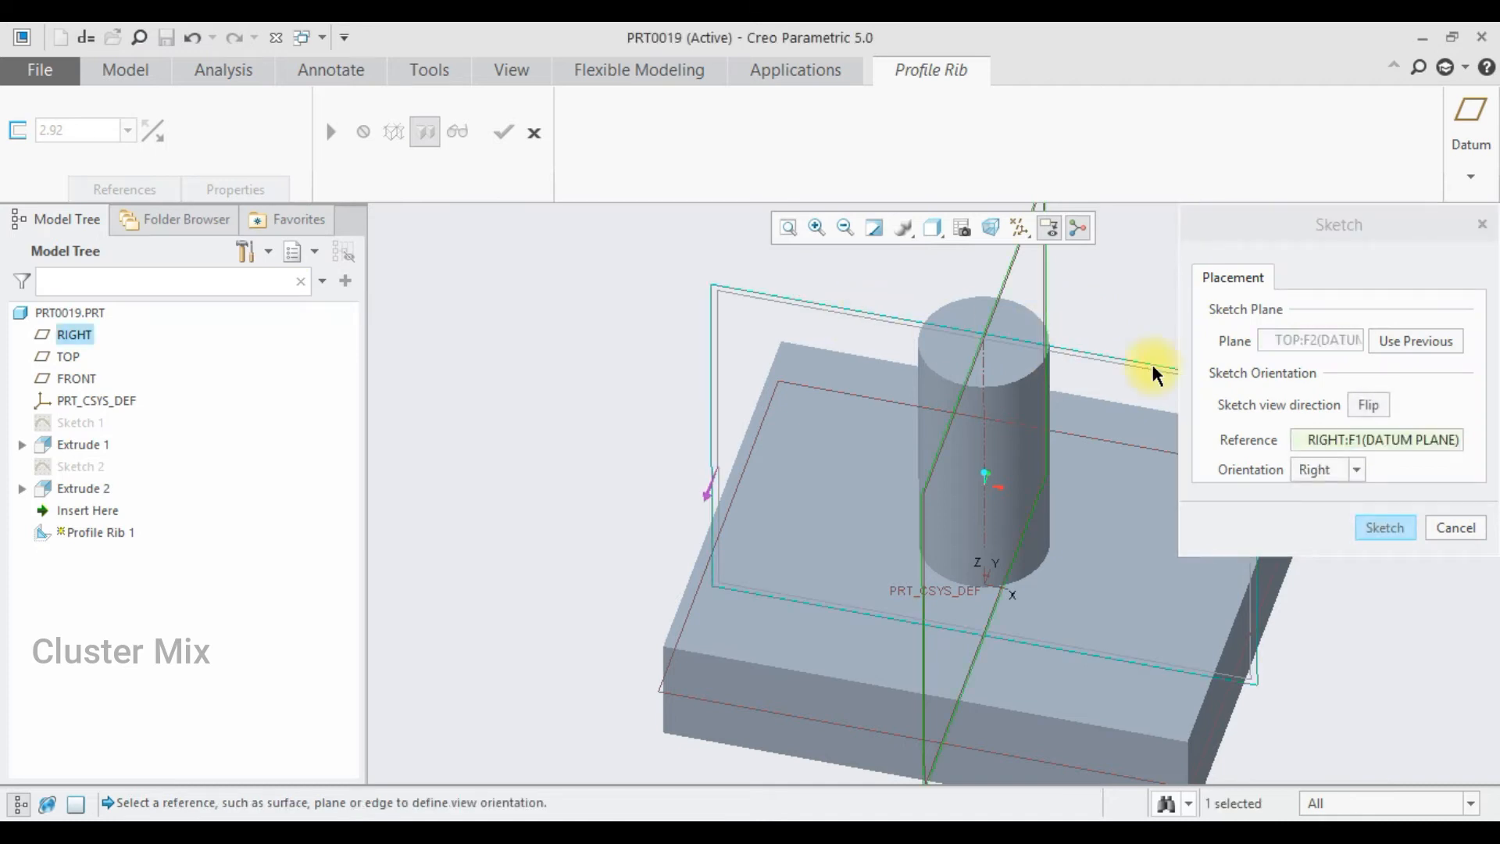
click(1379, 525)
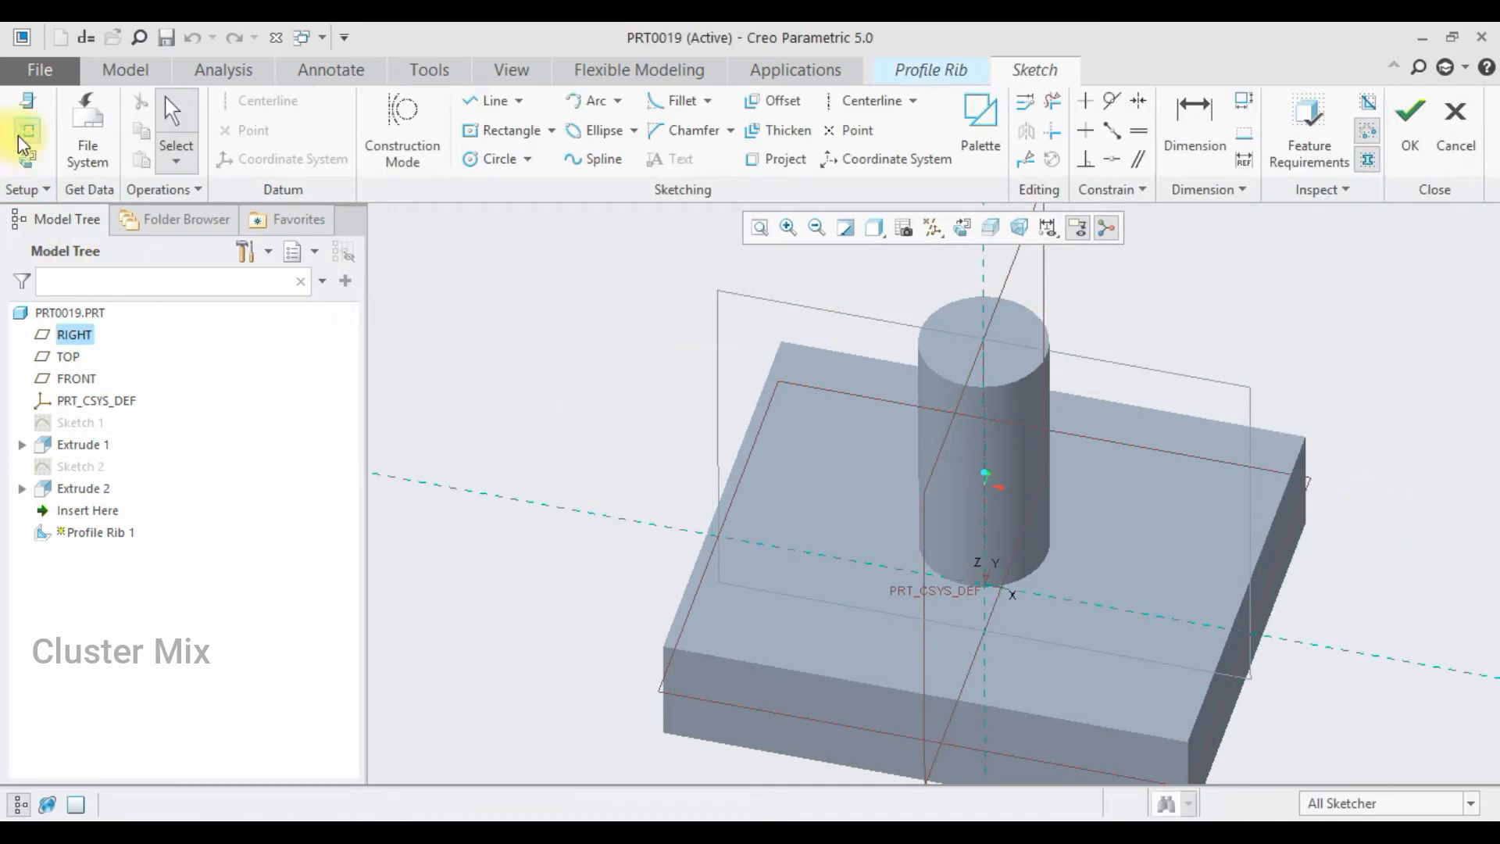
click(30, 161)
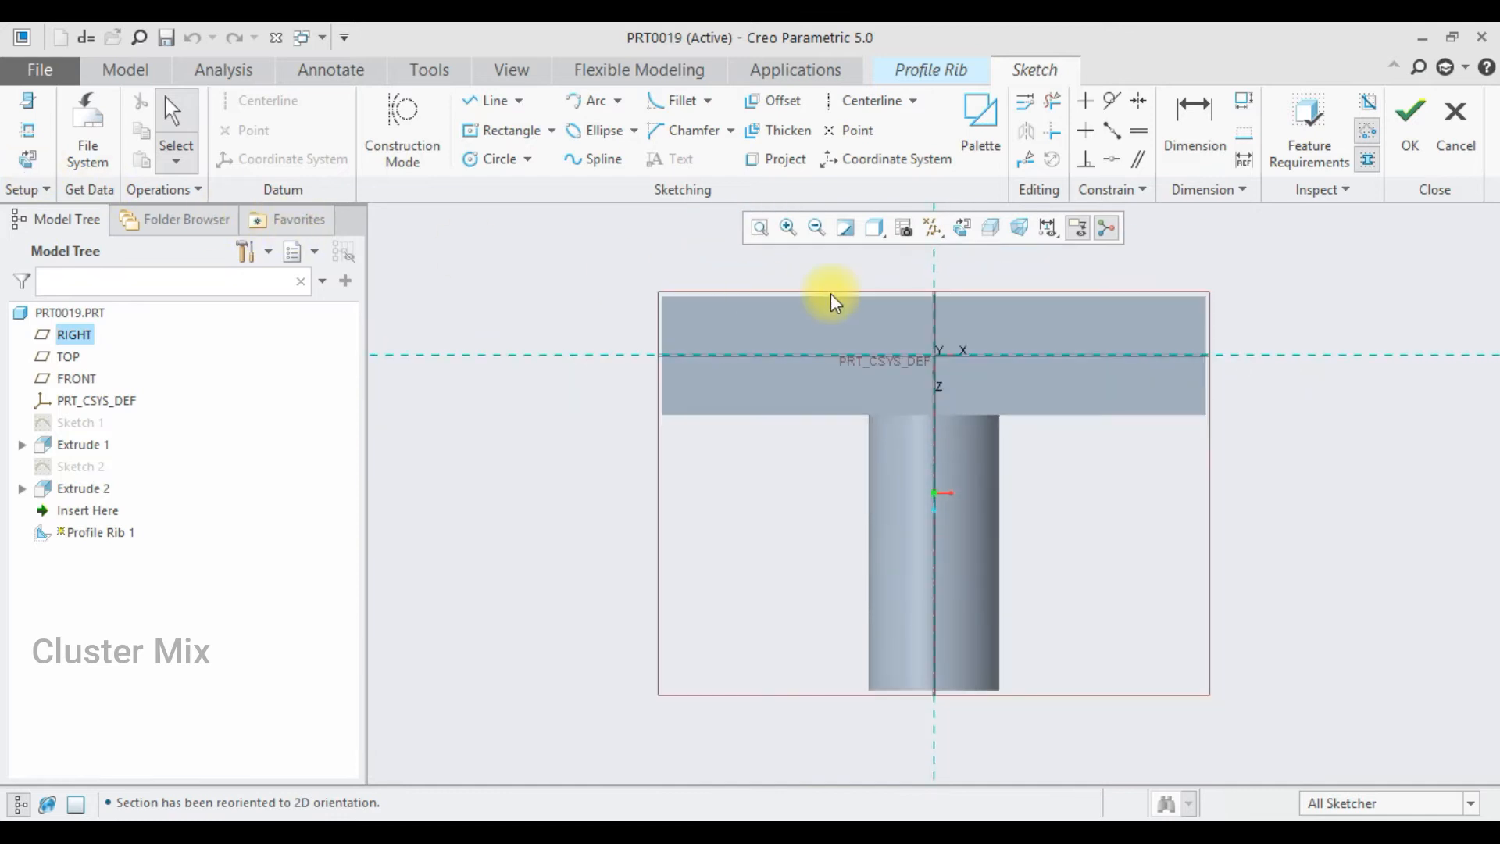
- Sketch one slanted line from the cylinder's side edge to the base plate's surface and finish the rib sketch
click(469, 102)
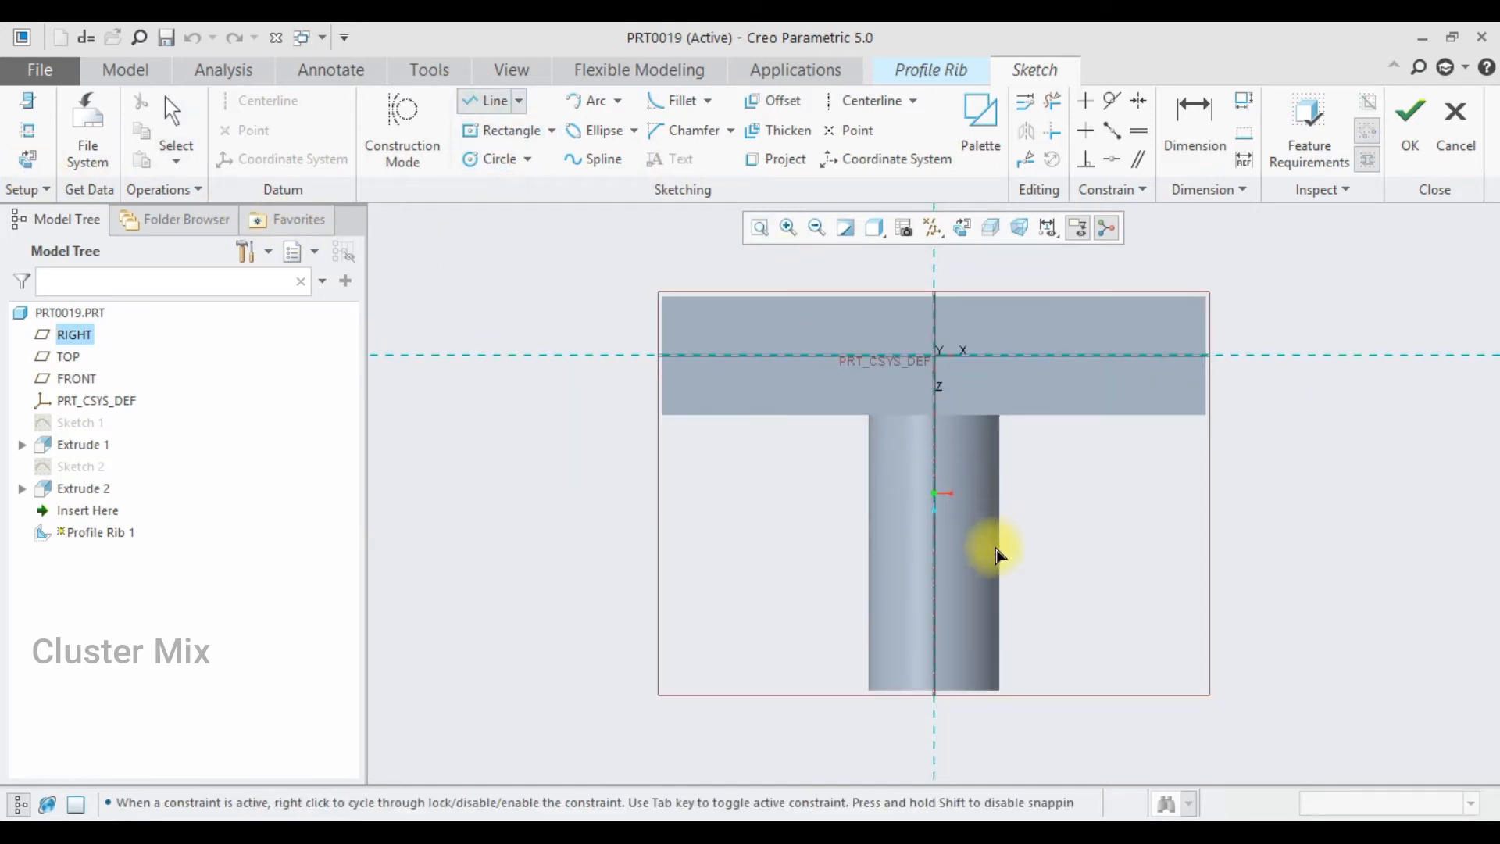
click(1000, 553)
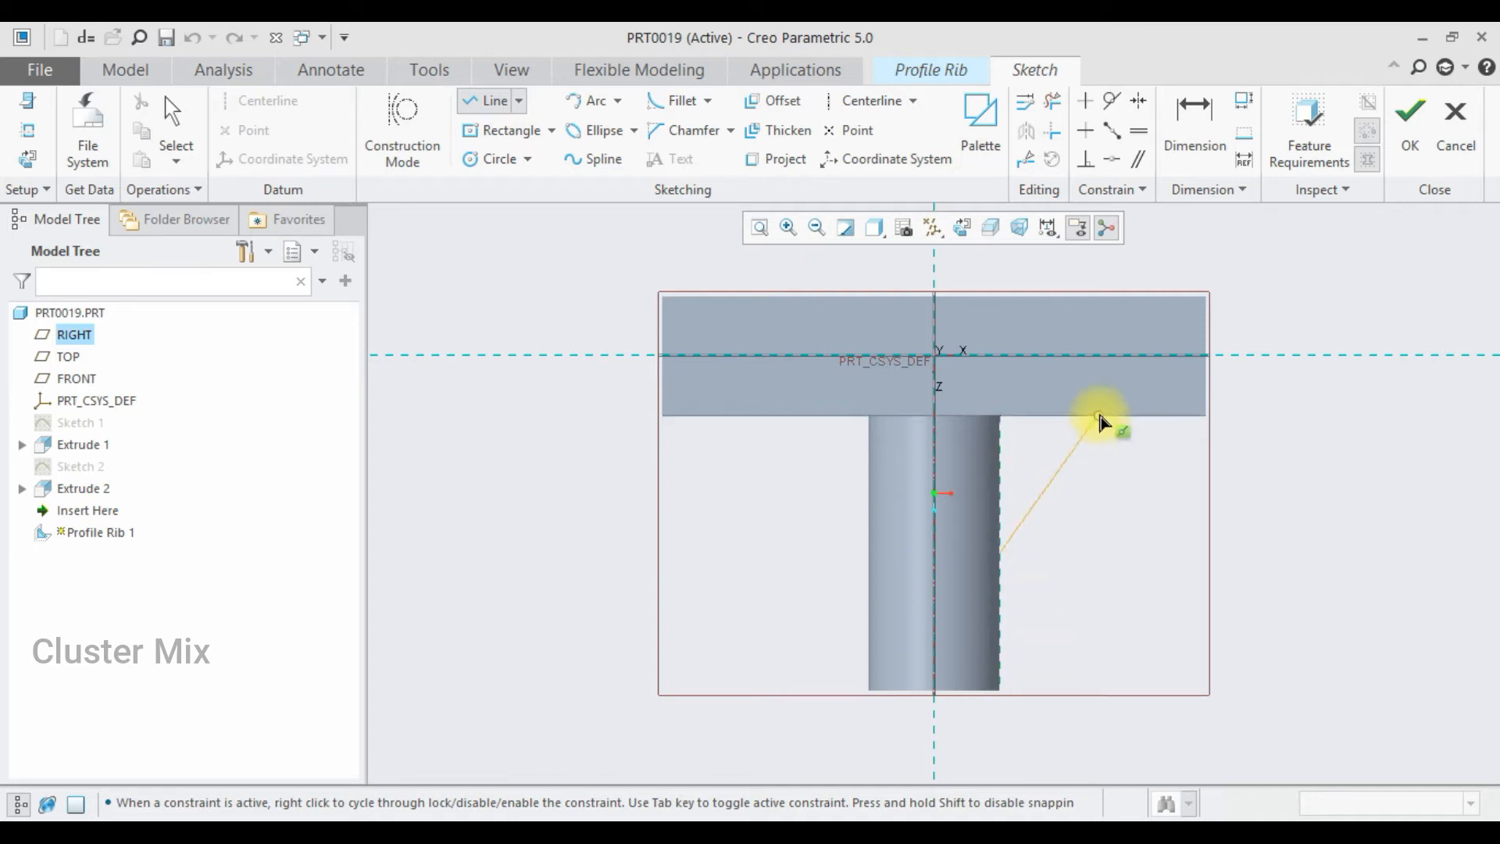
click(1117, 416)
middle_click(1336, 306)
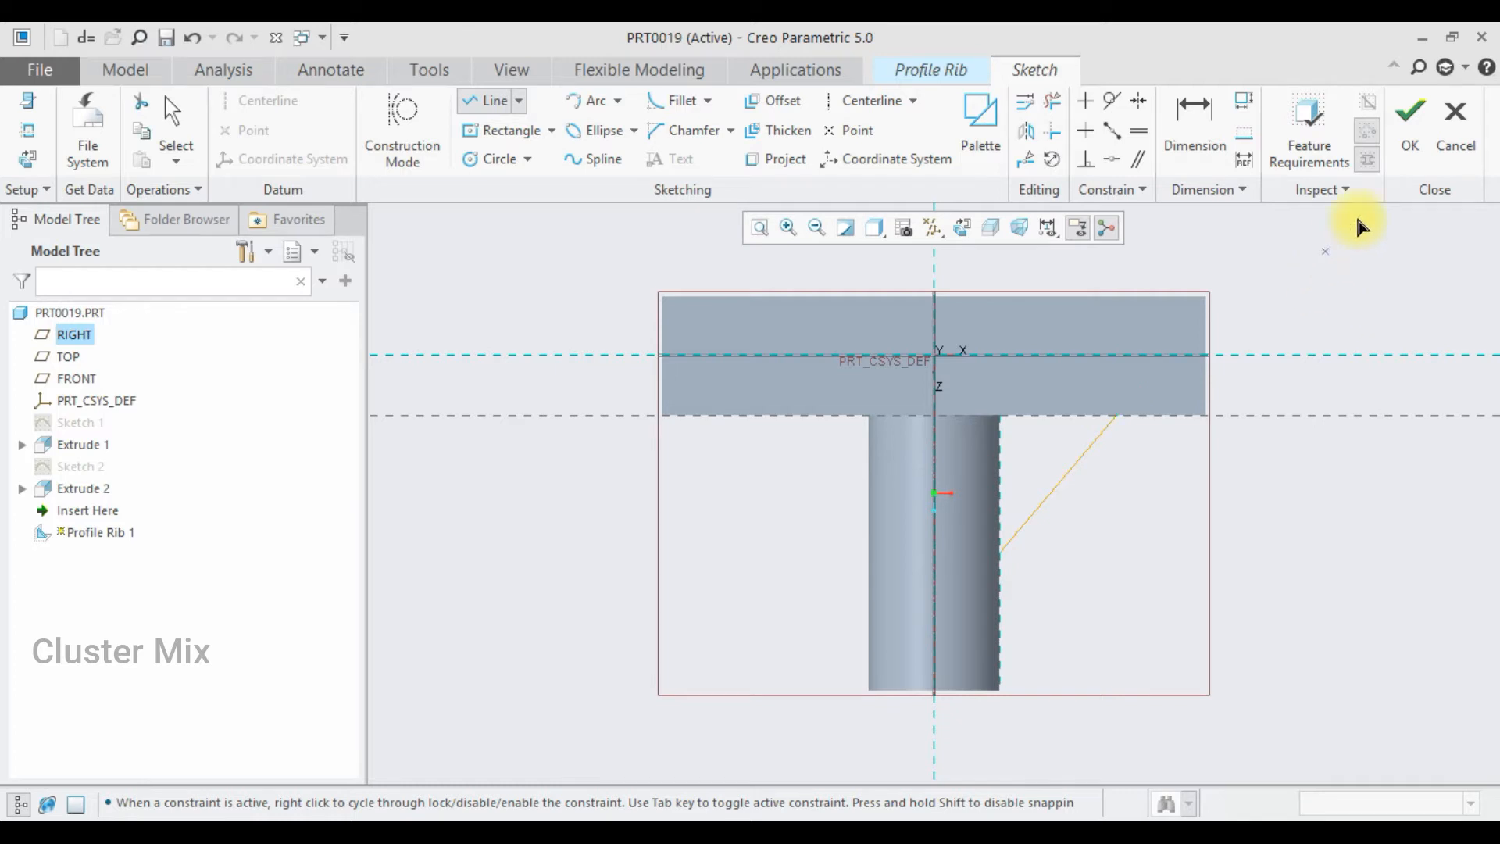
click(1411, 143)
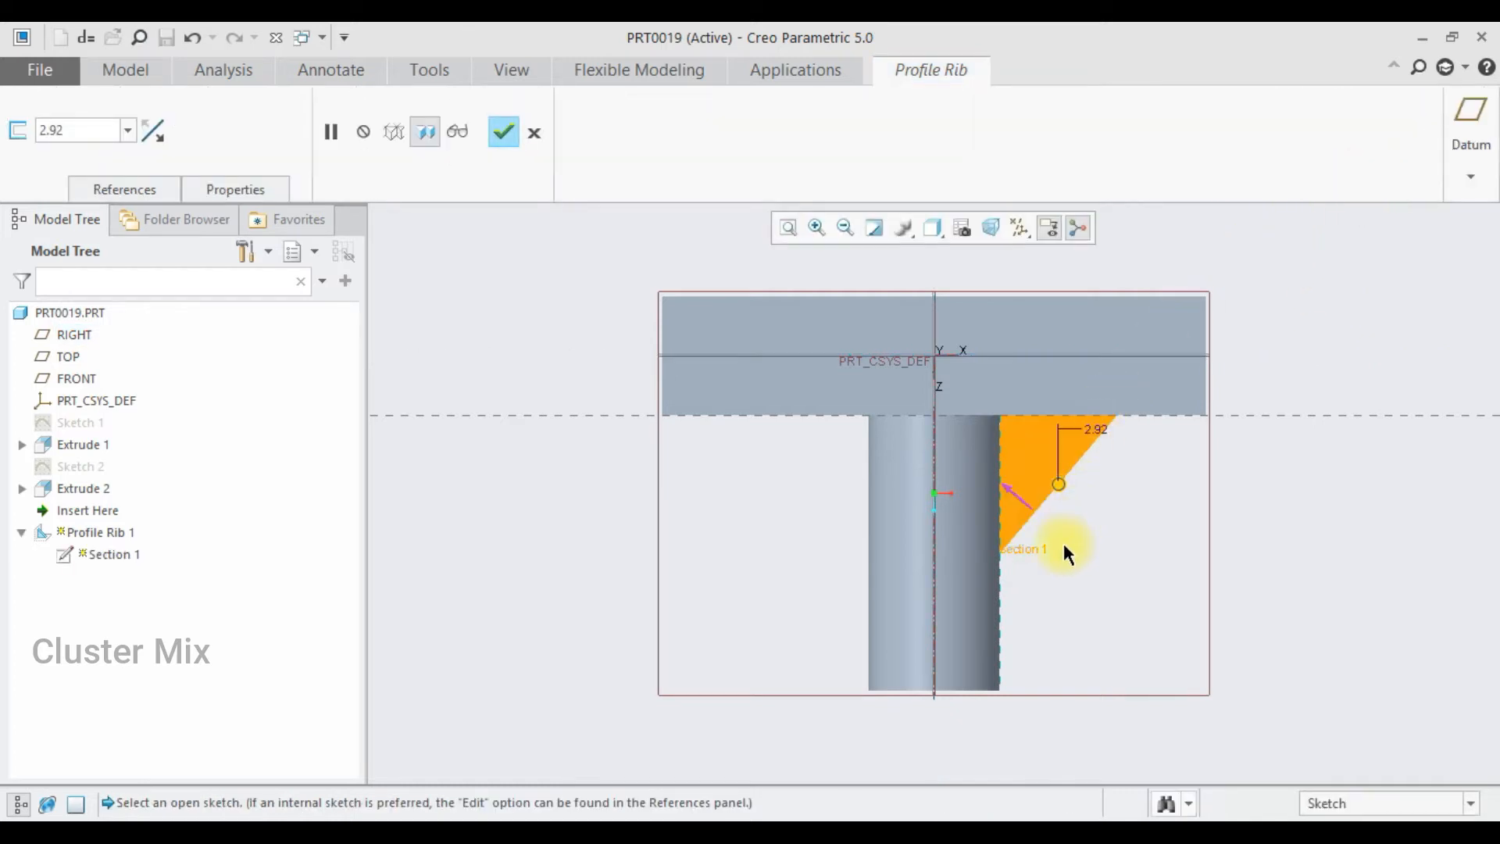
- Widen the rib on the model to a thickness of about 11.84
scroll(1053, 581, down, 2)
scroll(1052, 581, up, 3)
middle_drag(1052, 581, 972, 420)
scroll(1078, 551, down, 4)
mouse_move(1042, 532)
mouse_down()
mouse_move(1042, 567)
mouse_move(1051, 541)
mouse_move(1032, 556)
mouse_up()
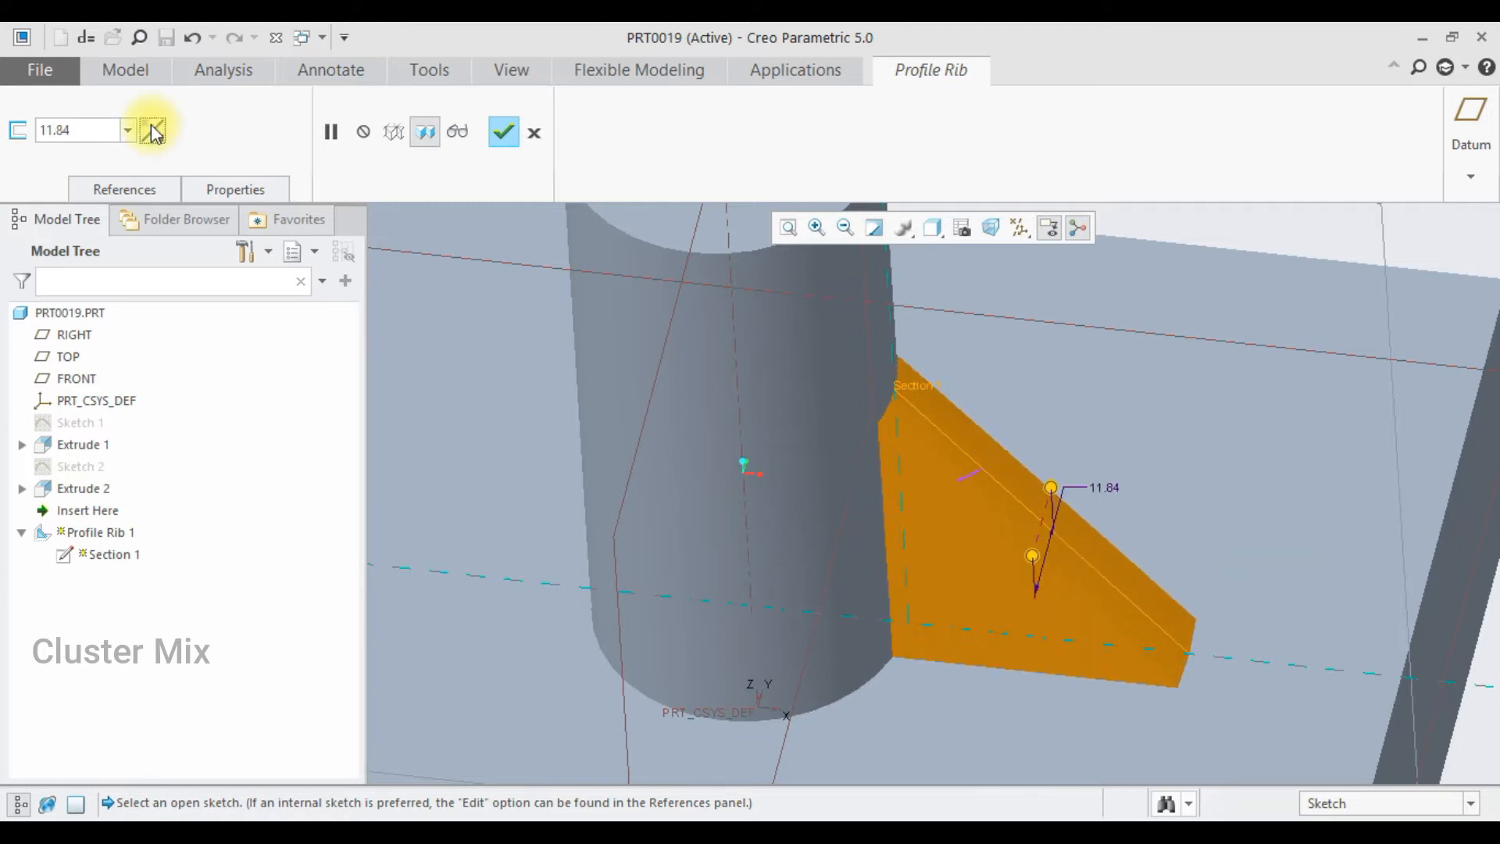
- Cycle the rib's thickness side through its options back to symmetric about the sketch plane and complete the rib
click(154, 131)
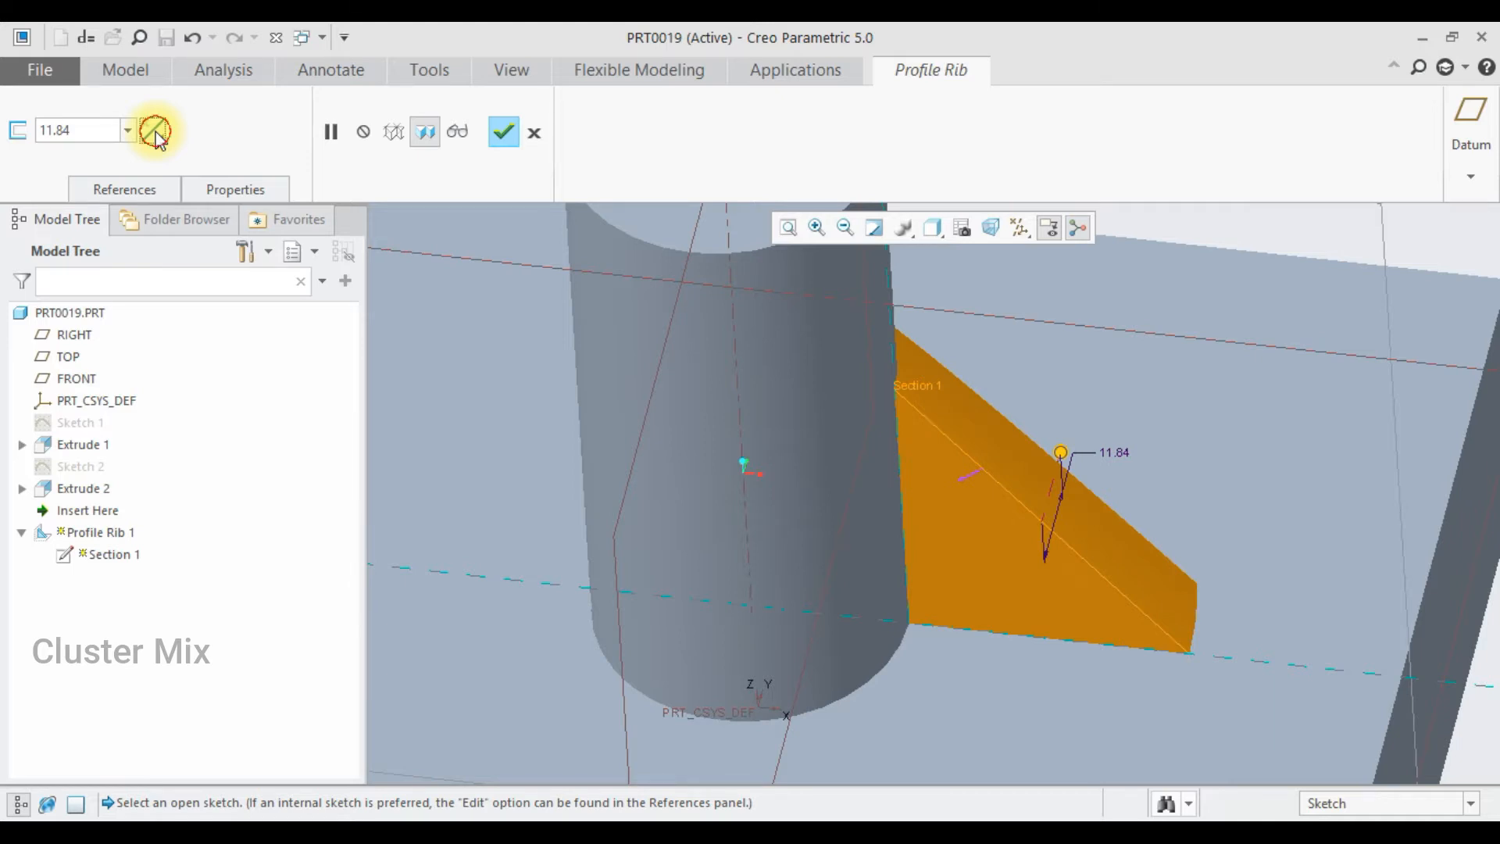
click(154, 133)
click(155, 133)
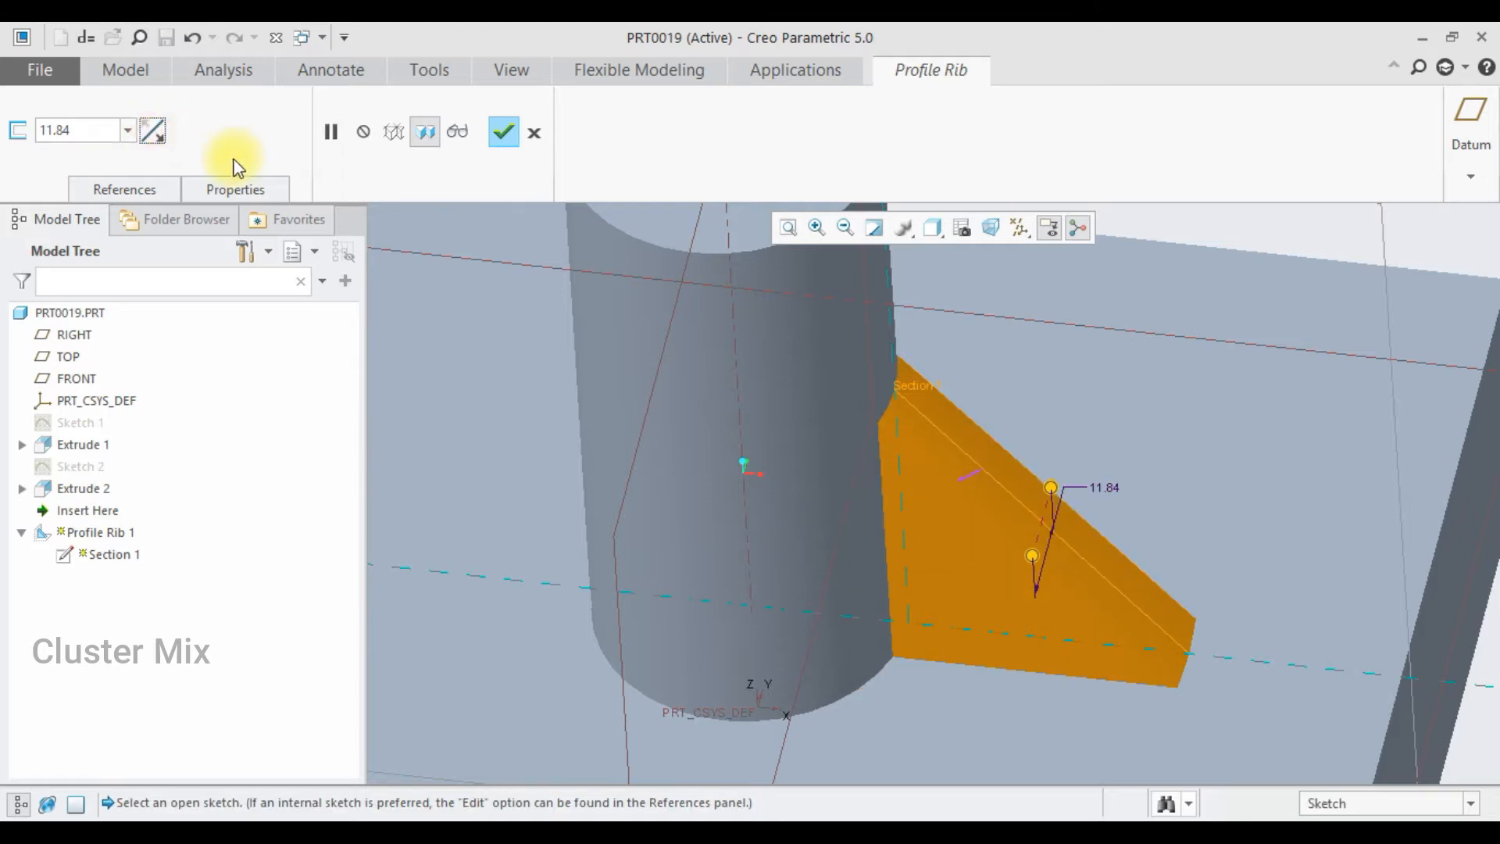
click(222, 187)
middle_click(1304, 395)
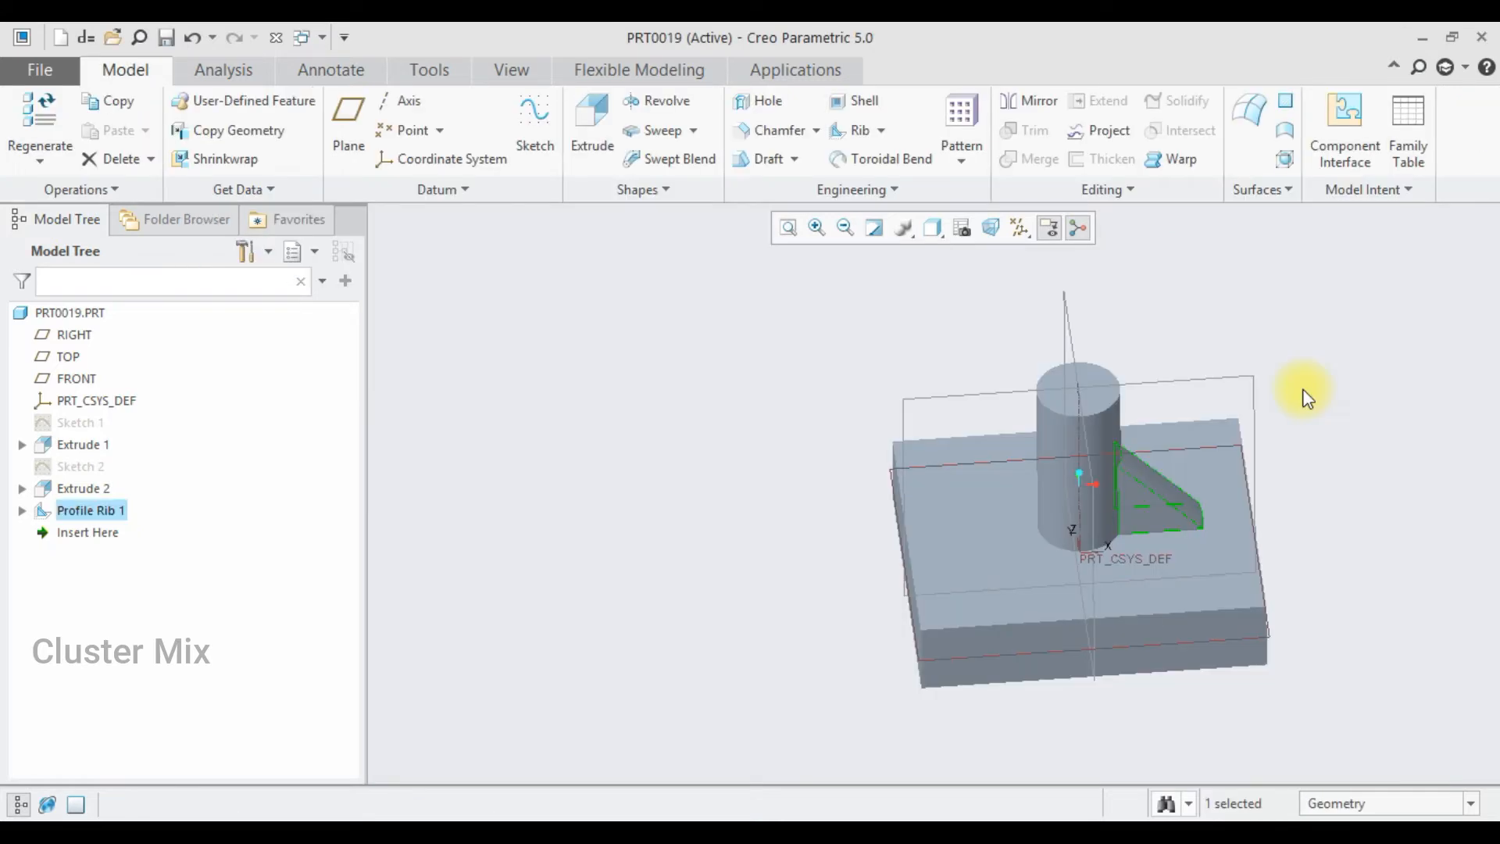
click(461, 392)
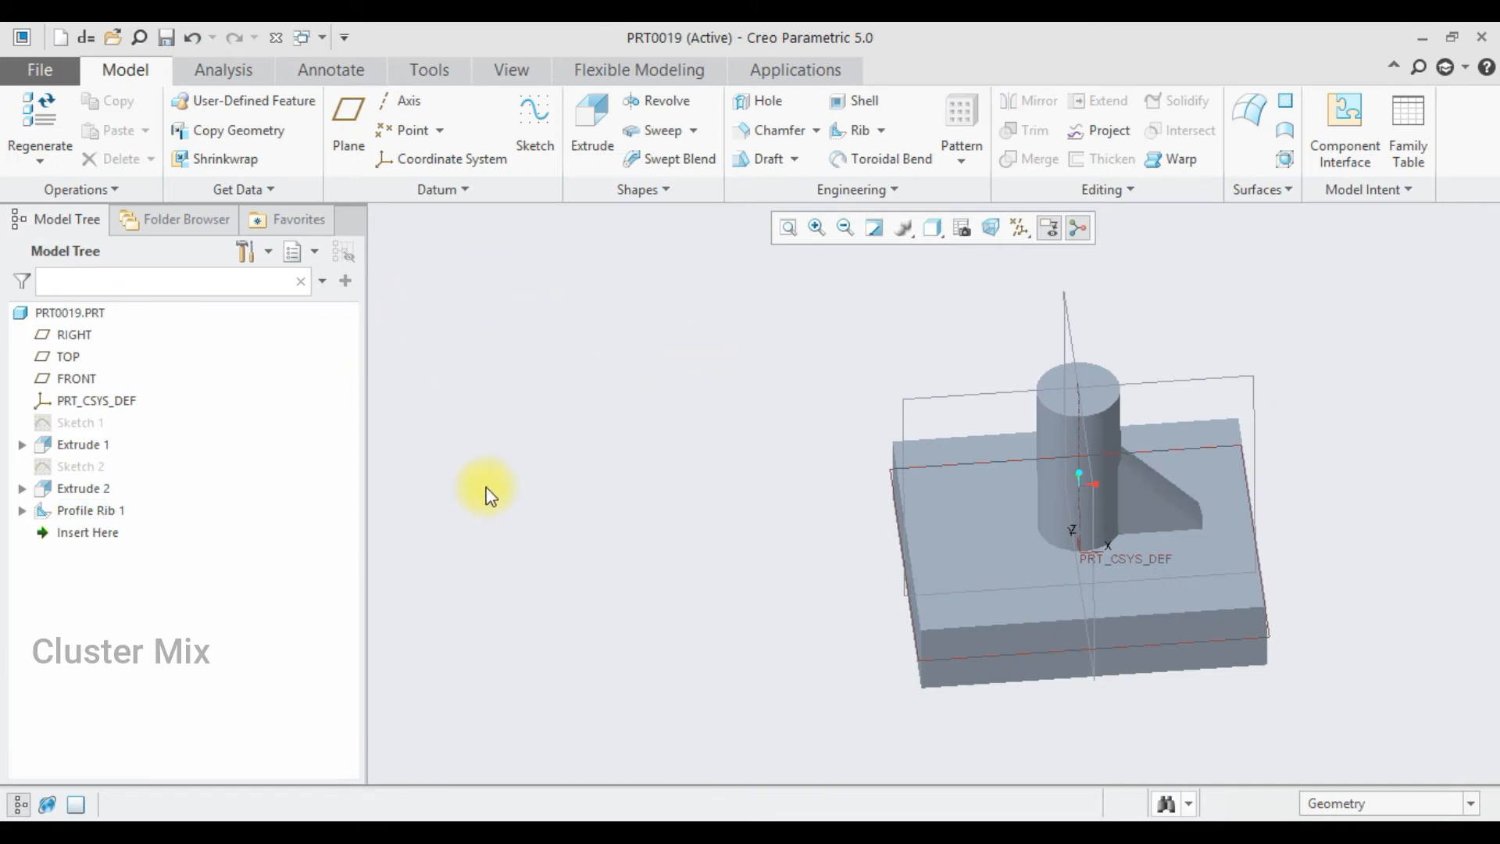
- Pattern the profile rib around the cylinder's central axis with 4 members spaced 90° apart
click(81, 505)
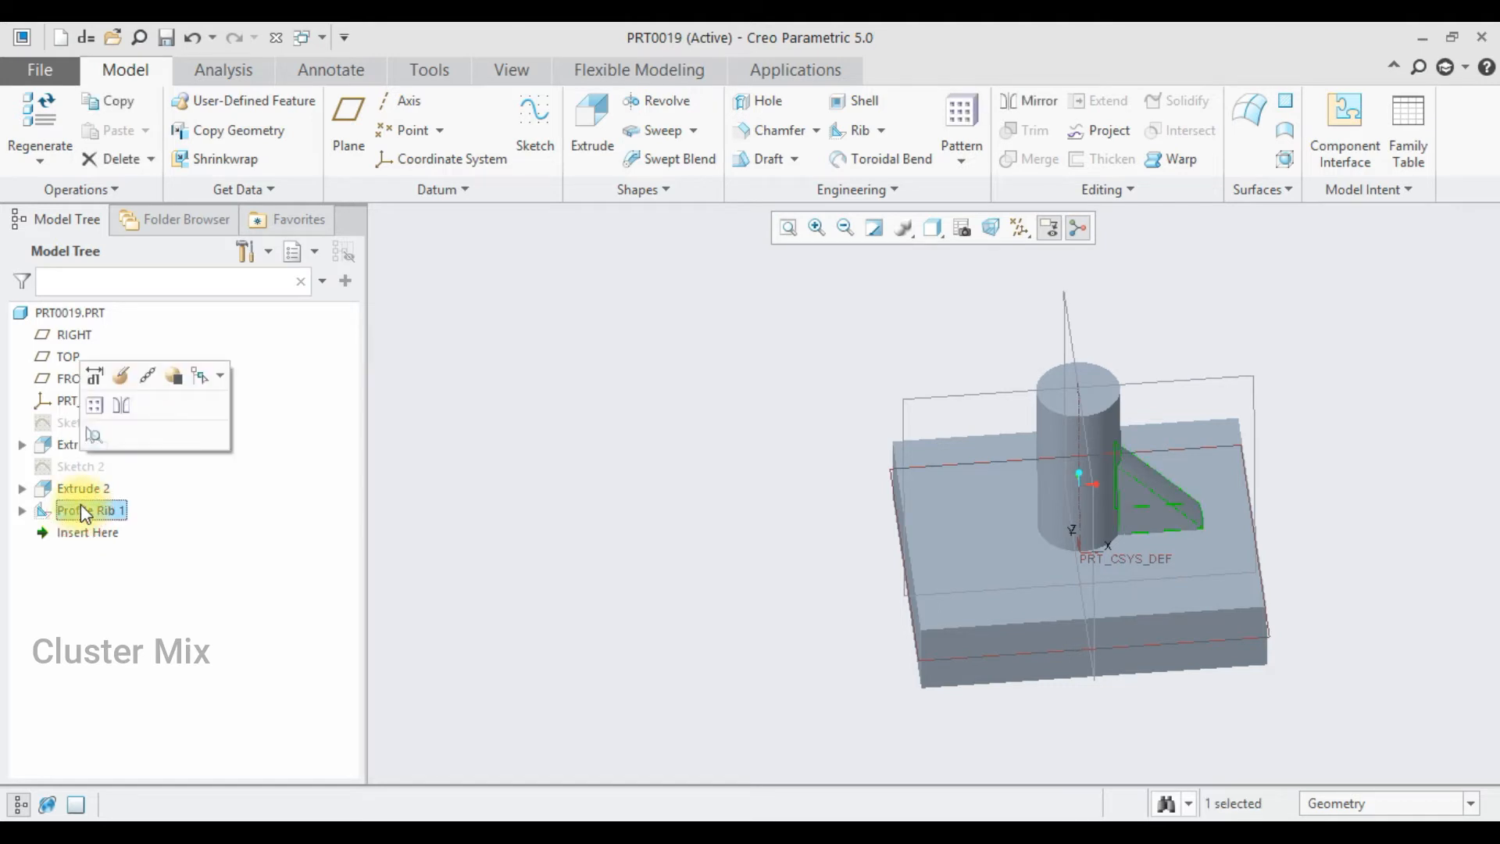
click(94, 405)
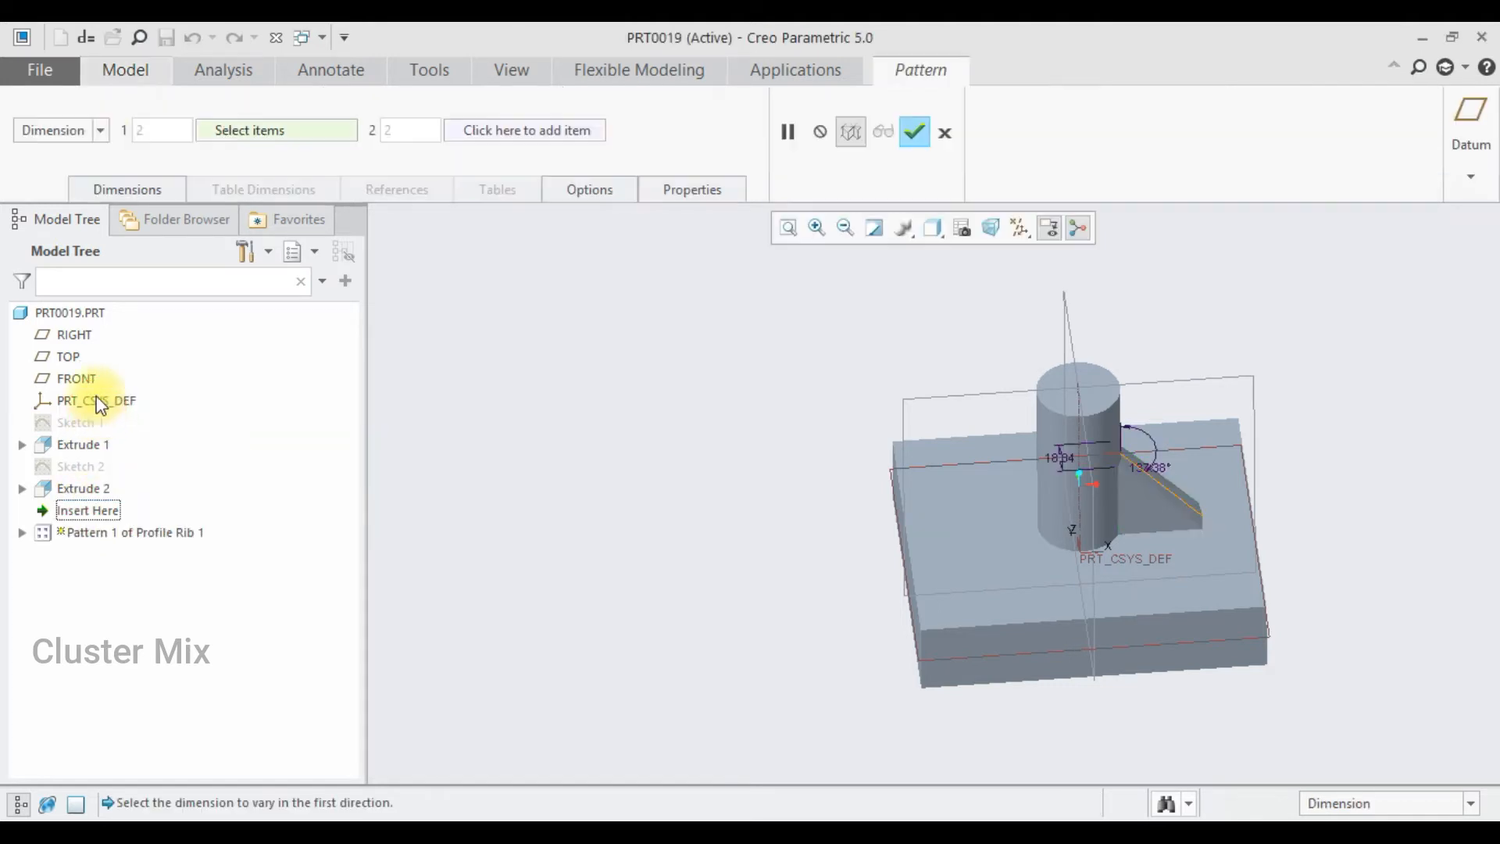
click(99, 129)
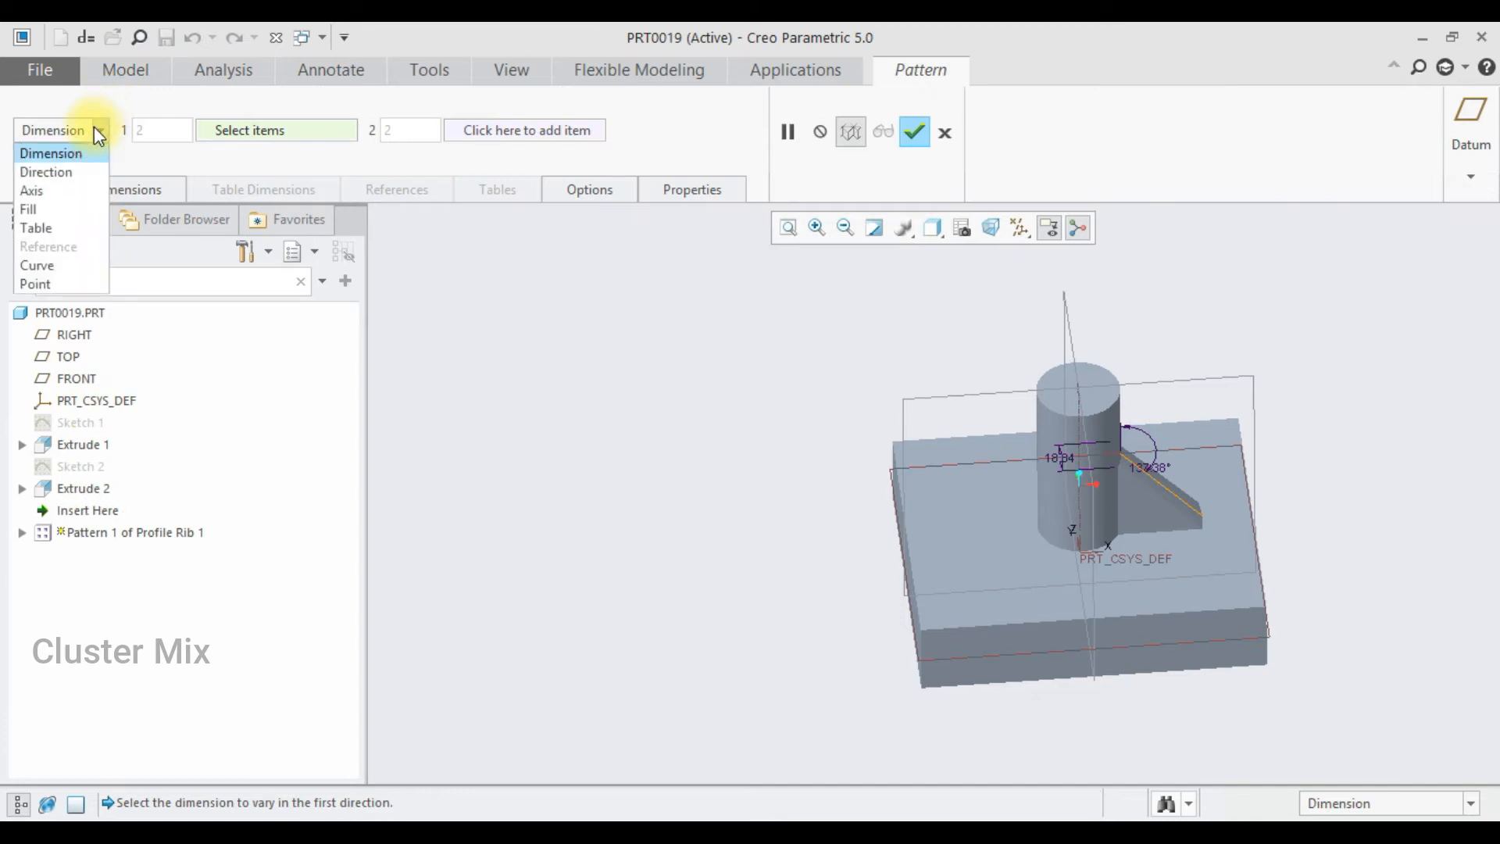
click(57, 190)
scroll(1061, 386, up, 3)
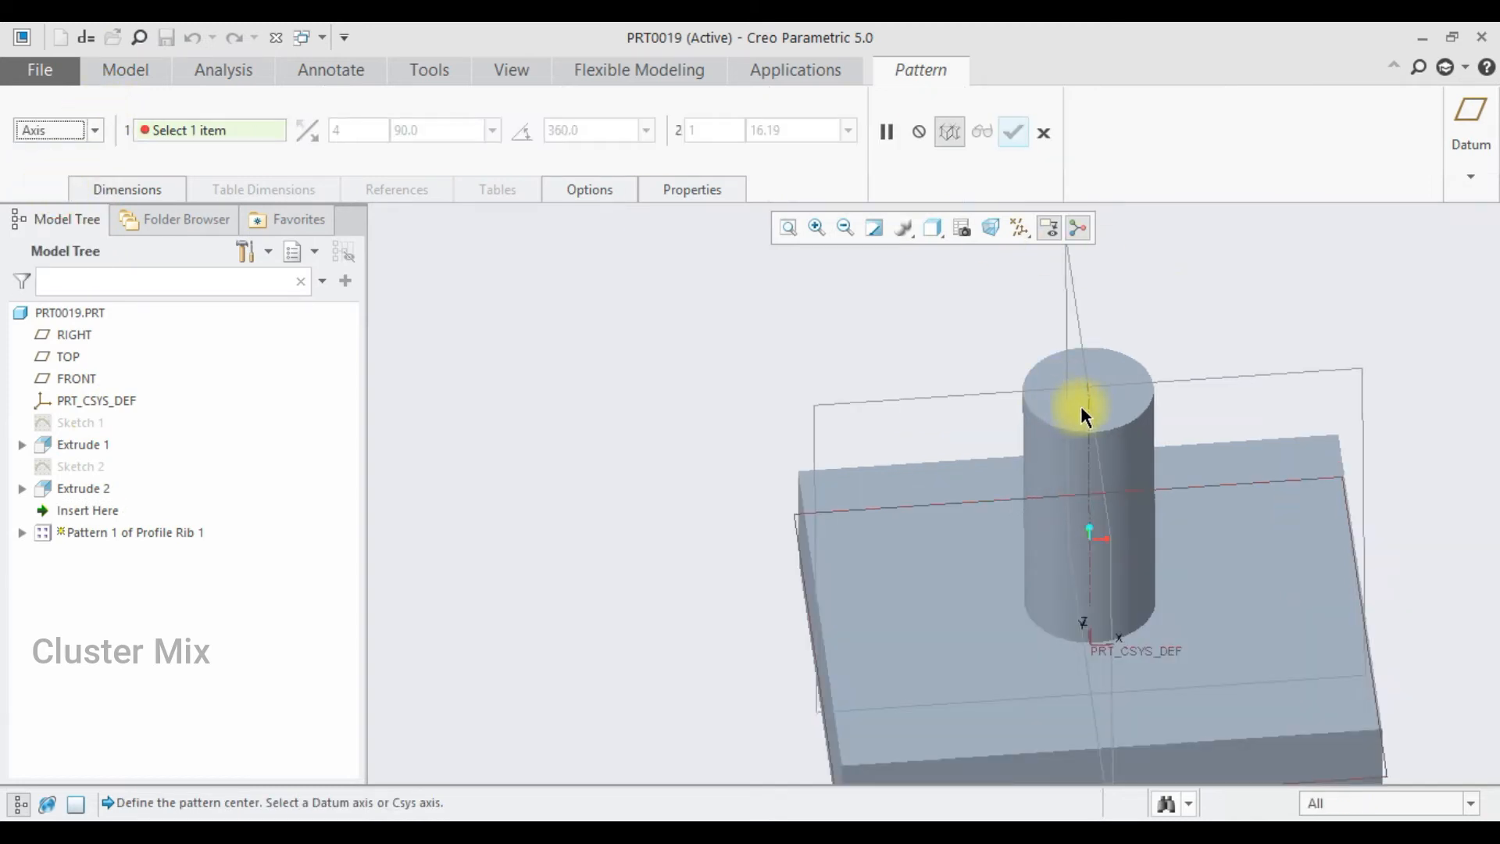
click(1089, 410)
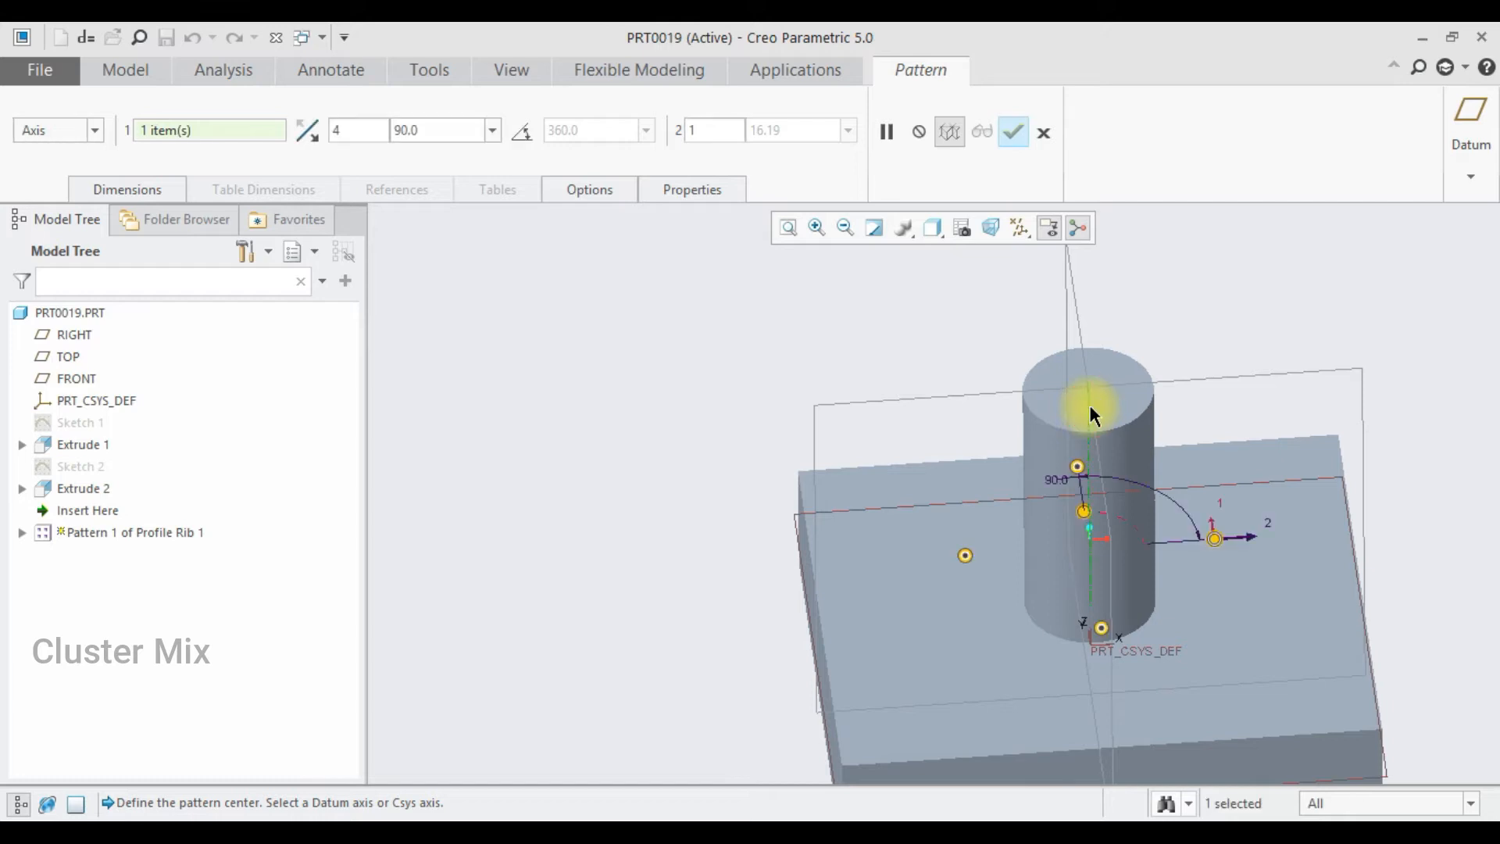
click(1013, 132)
middle_drag(1378, 471, 1379, 519)
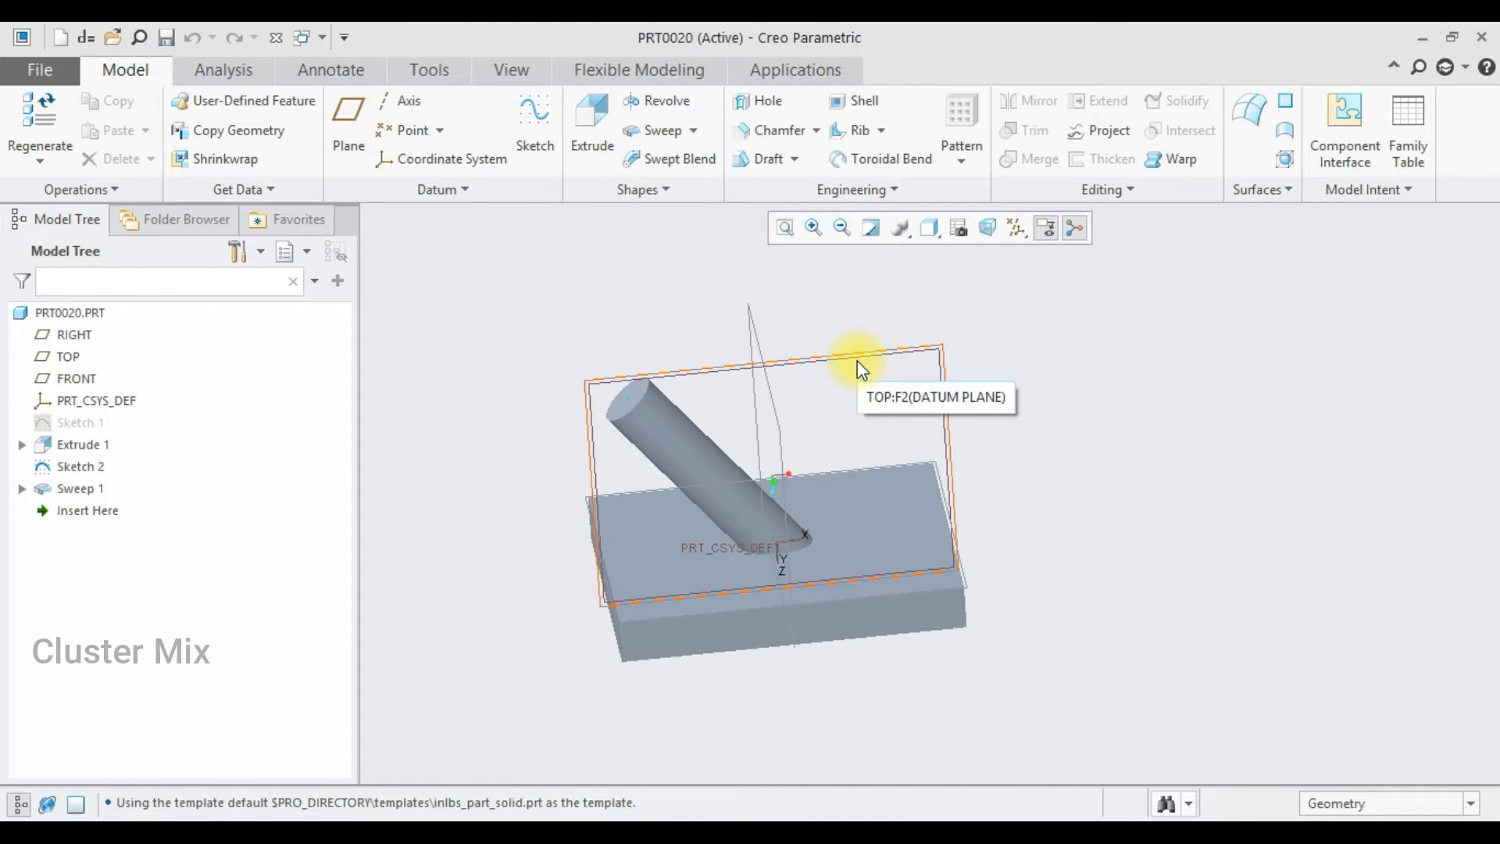
- On the TOP datum plane, sketch an arc of about 125.92 radius from the inclined cylinder's edge to the base plate's upper surface, and finish the sketch
click(856, 361)
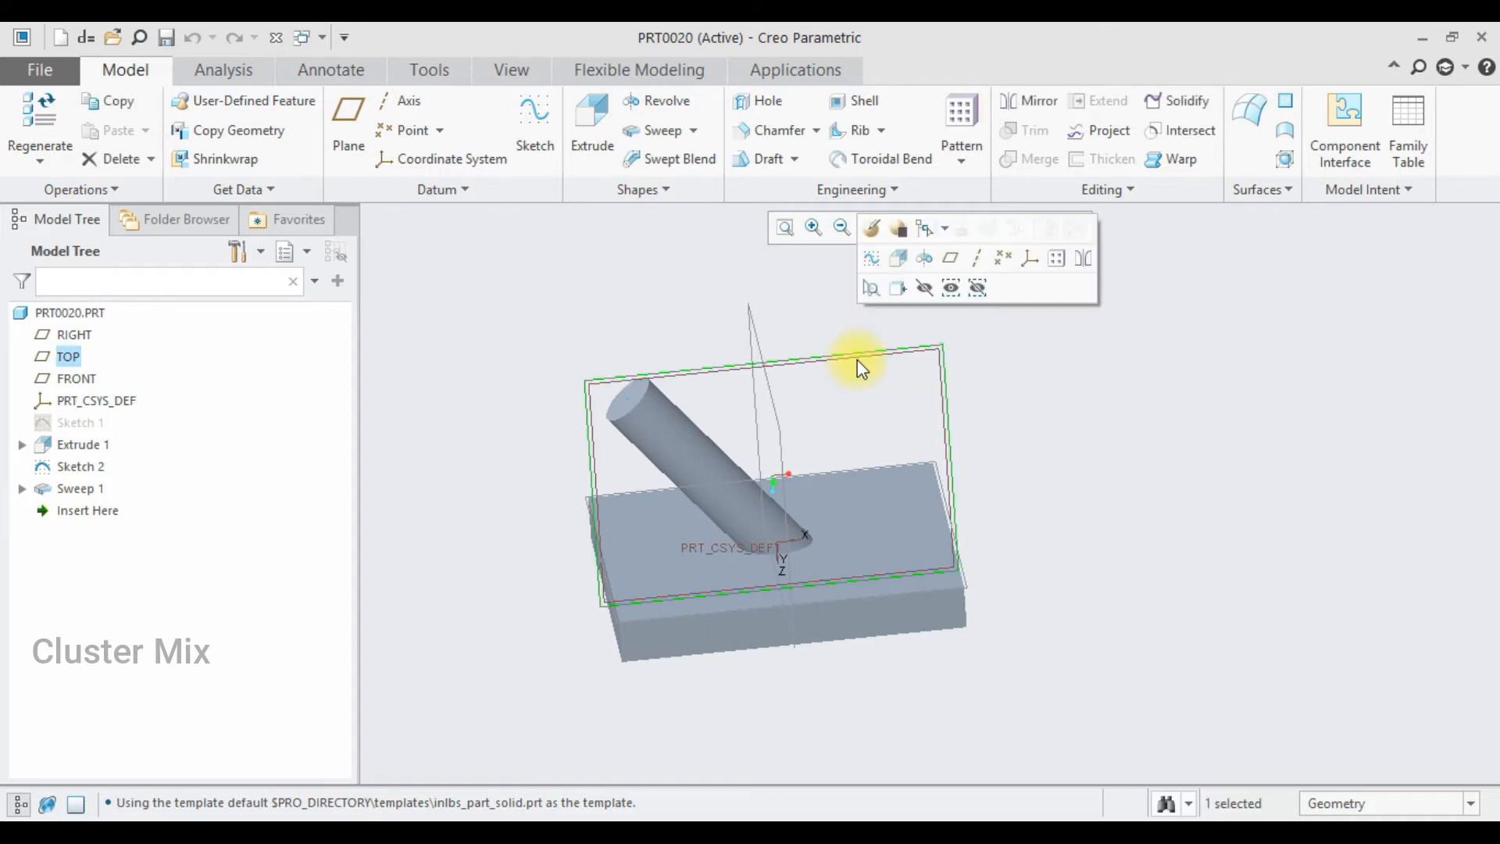
click(1056, 365)
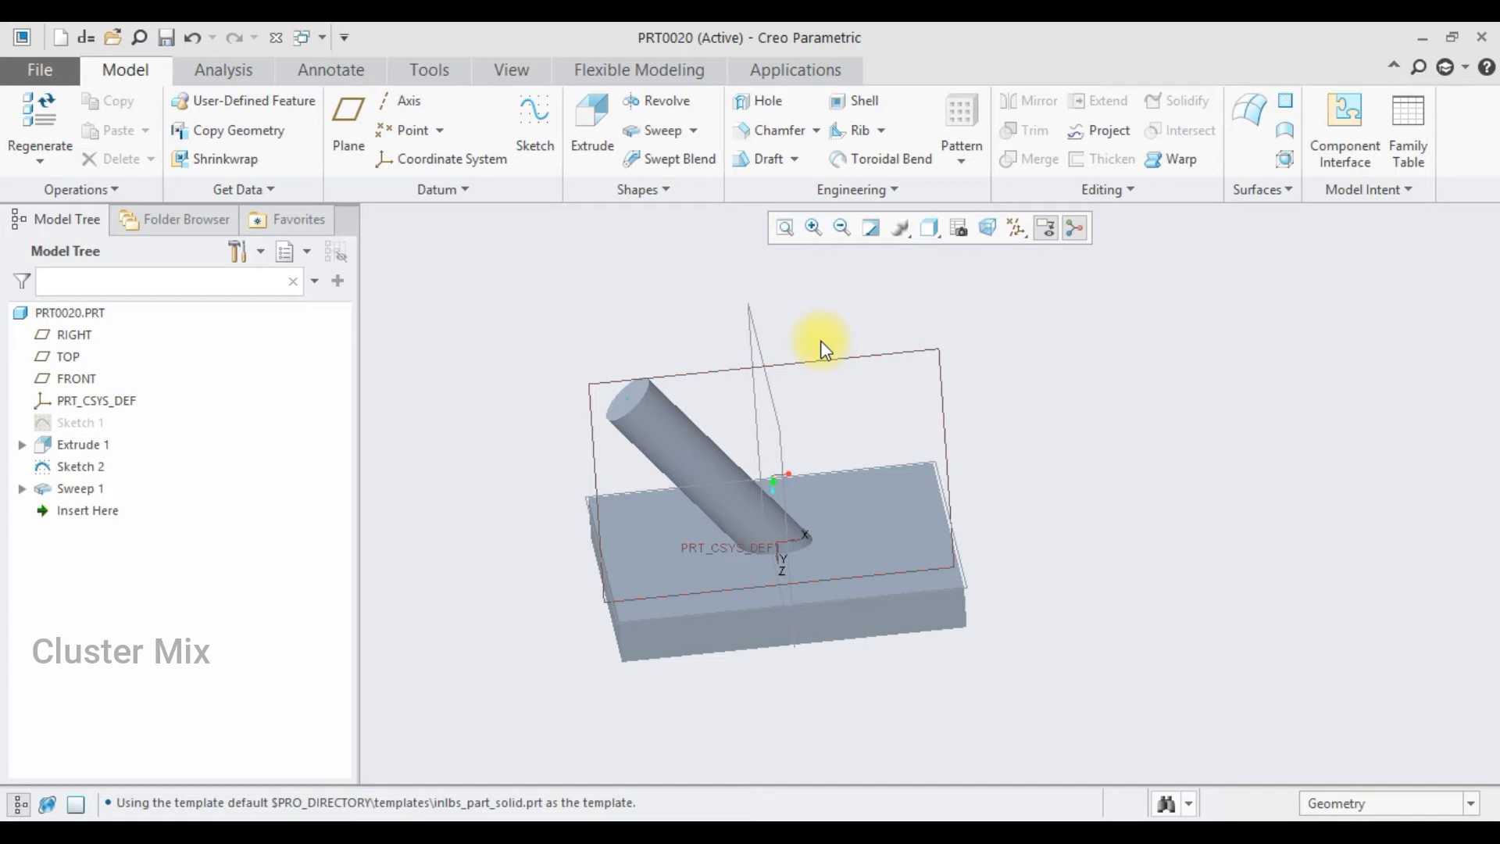
click(825, 363)
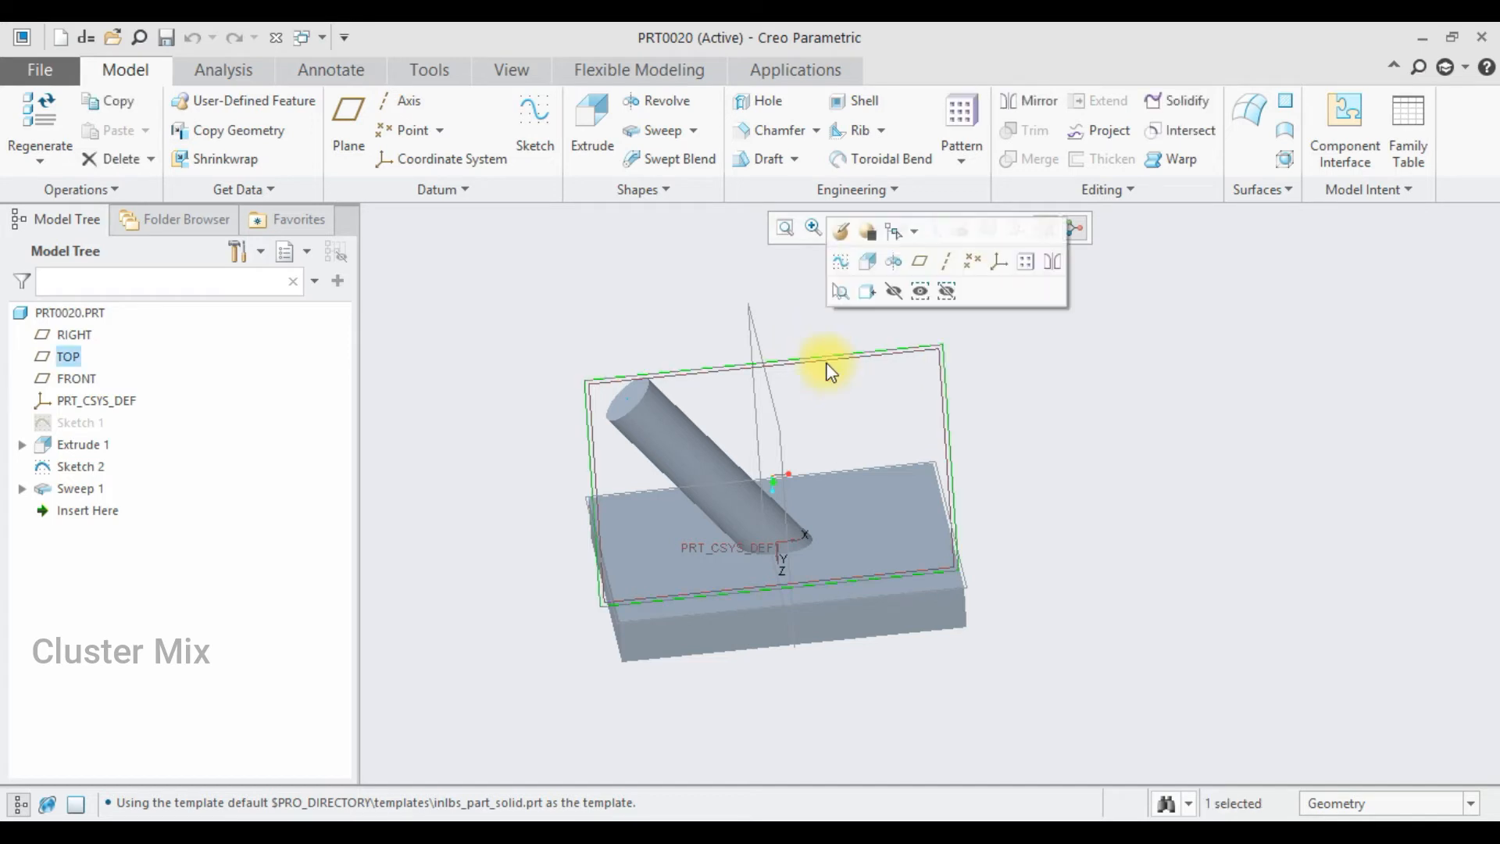
click(852, 263)
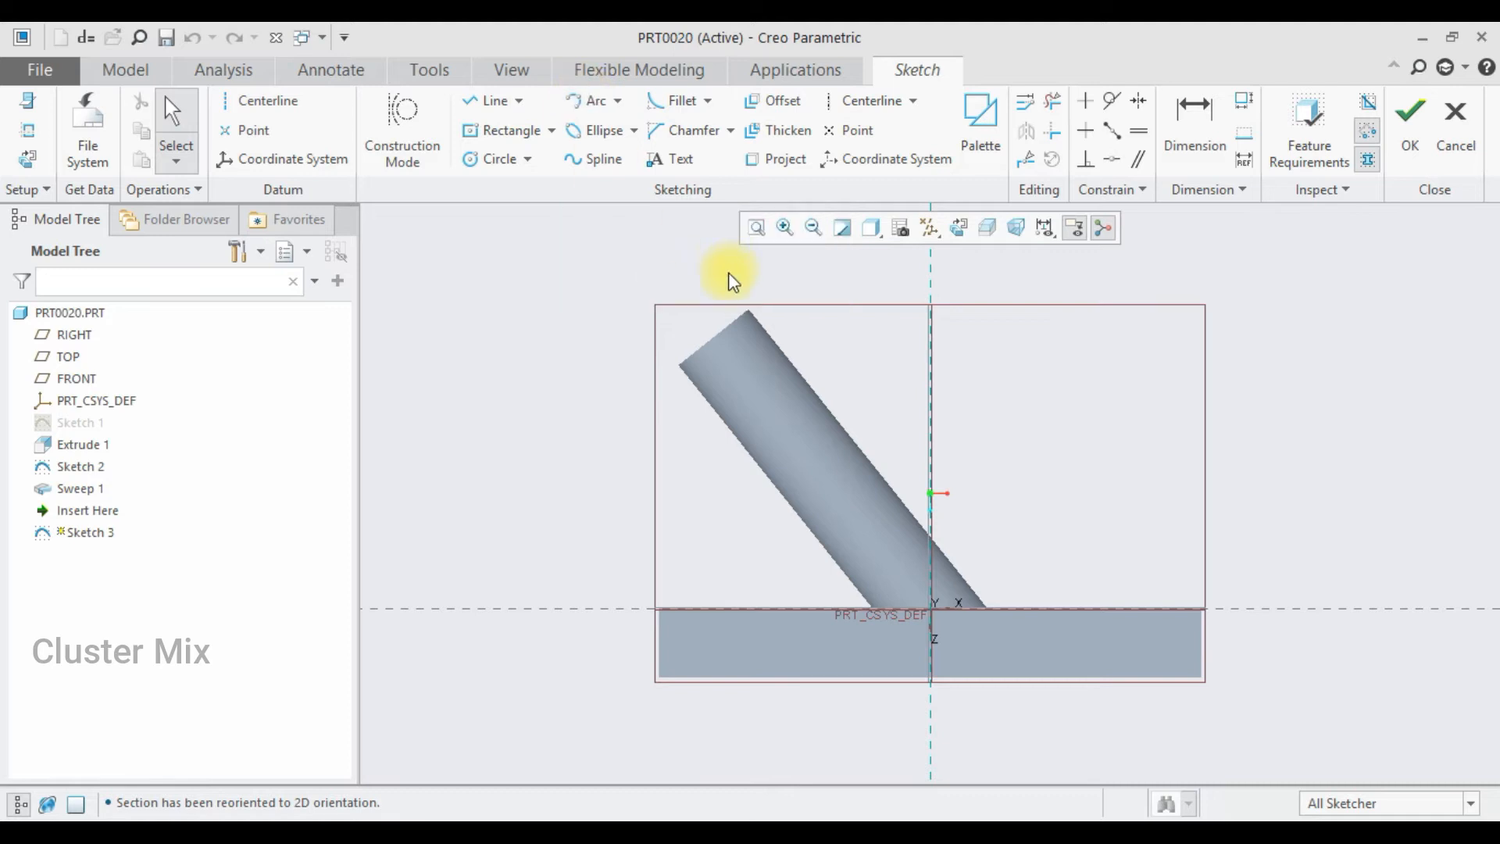
click(588, 102)
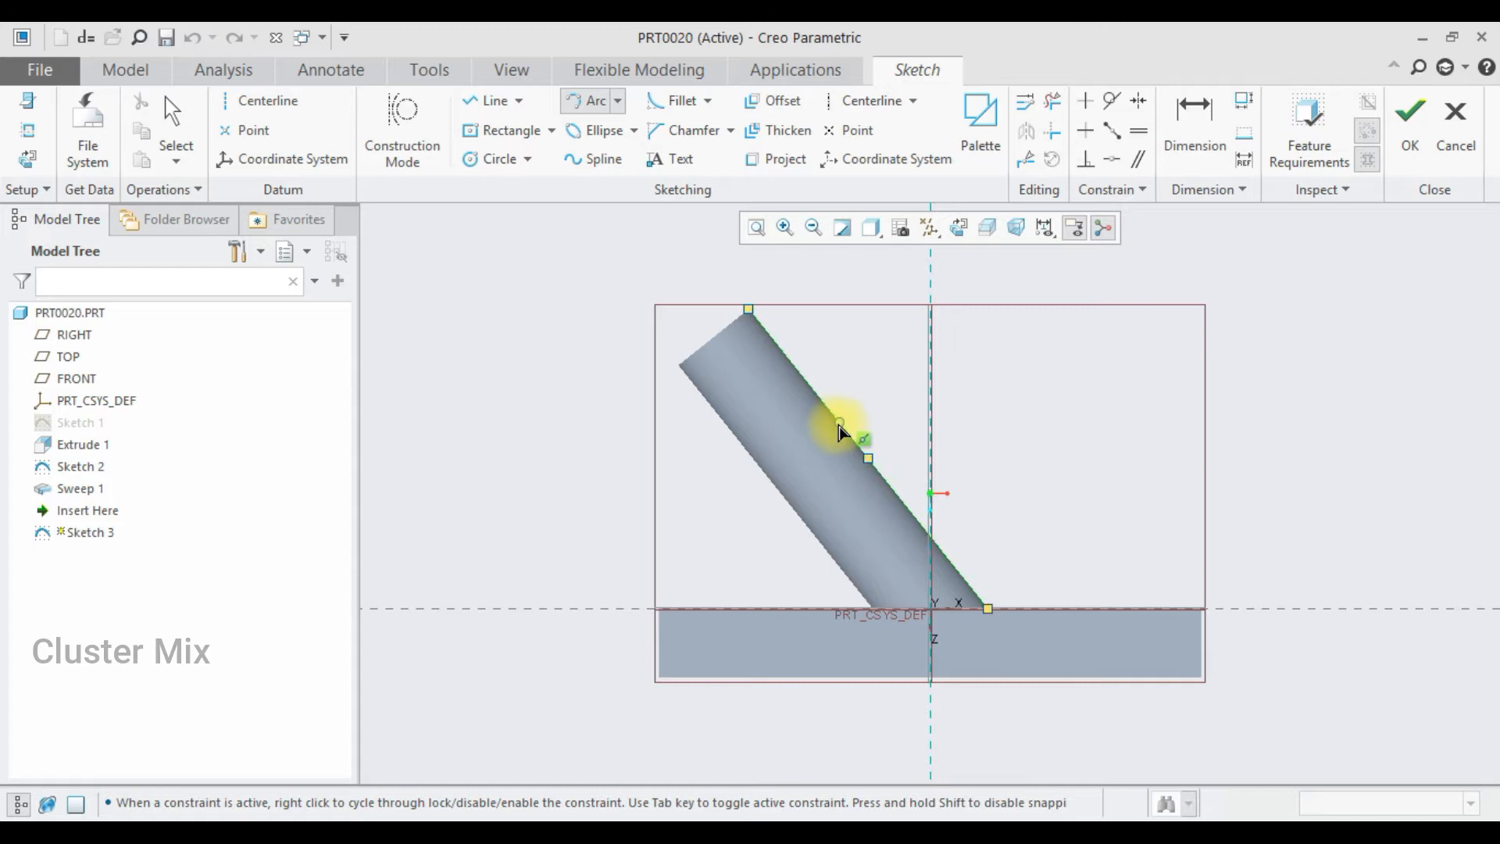
click(1122, 607)
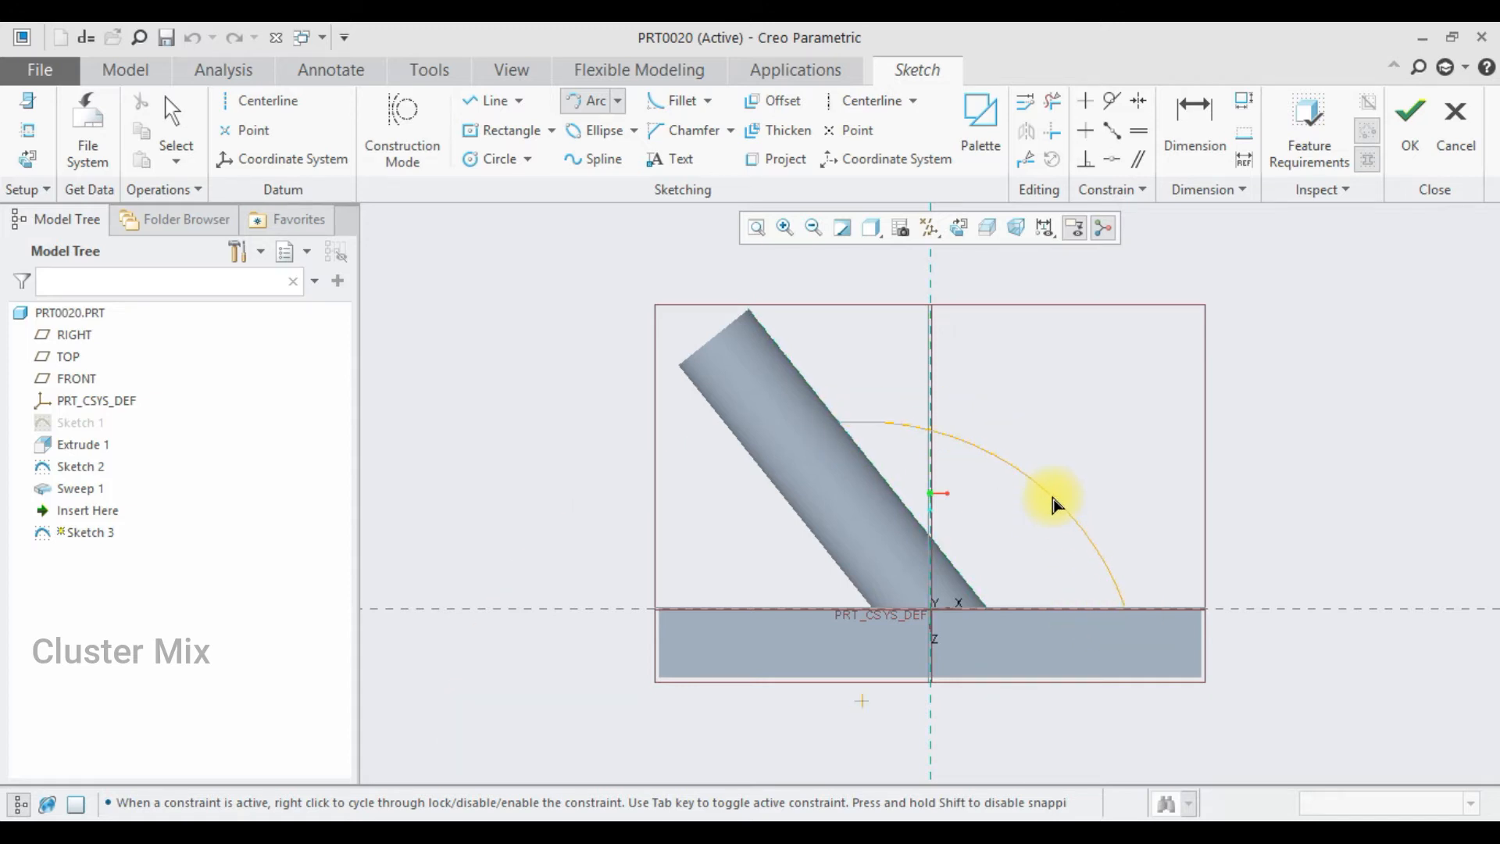
click(1054, 504)
middle_click(1110, 383)
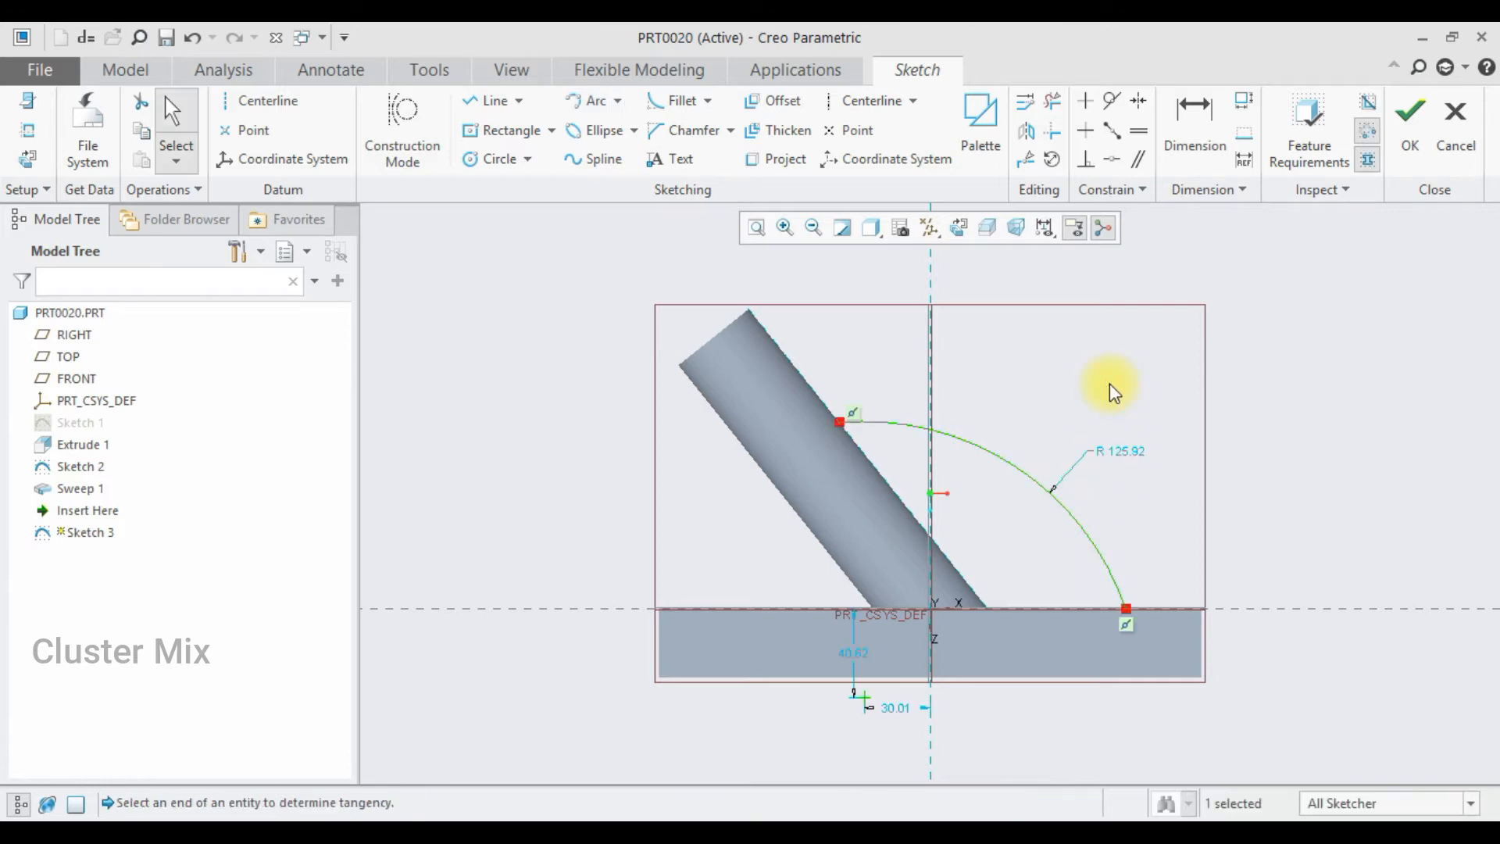
right_click(1277, 348)
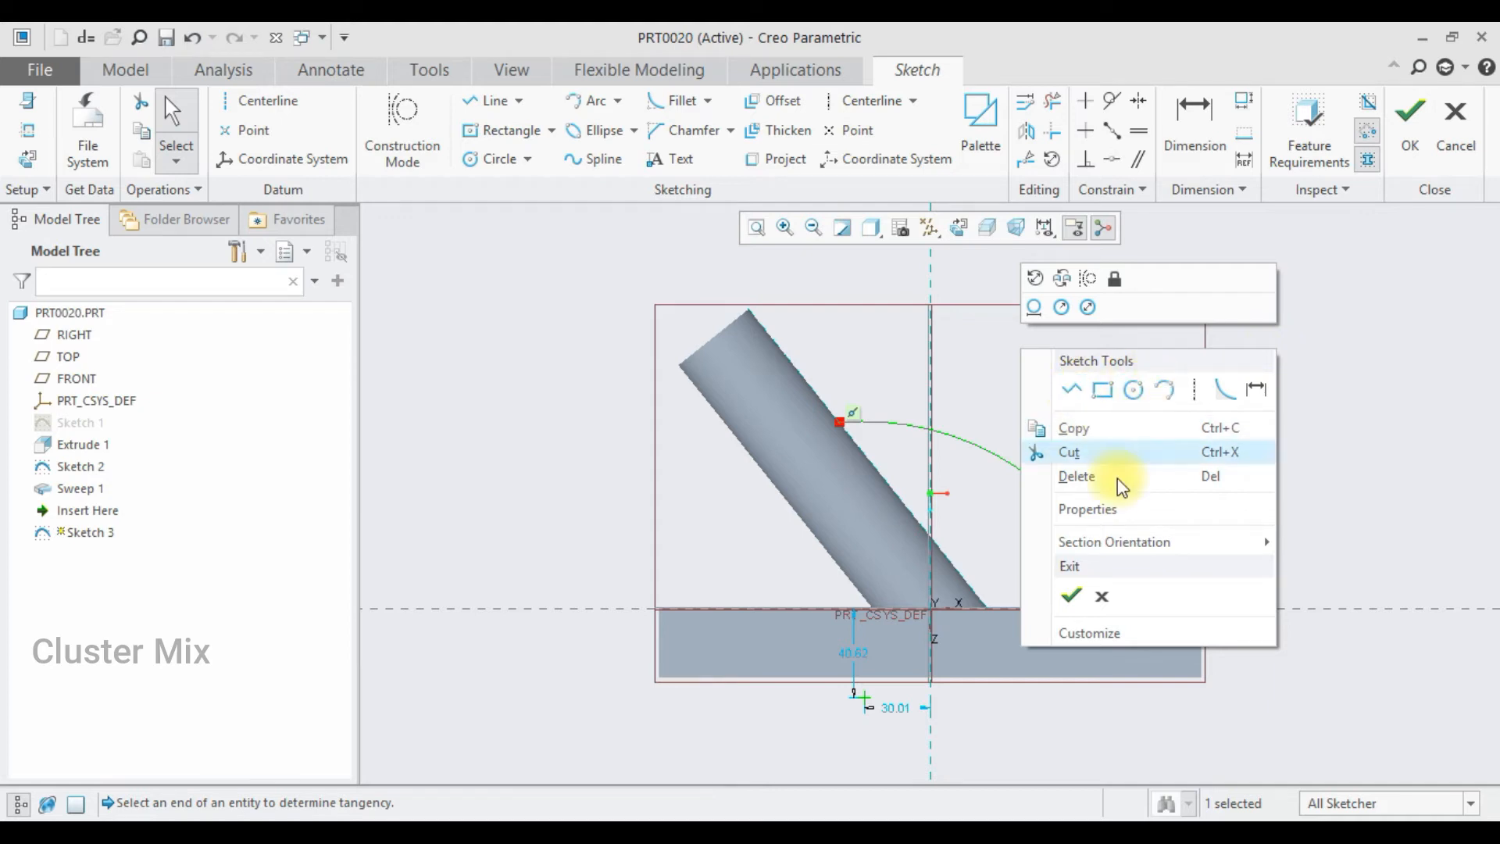
click(1068, 597)
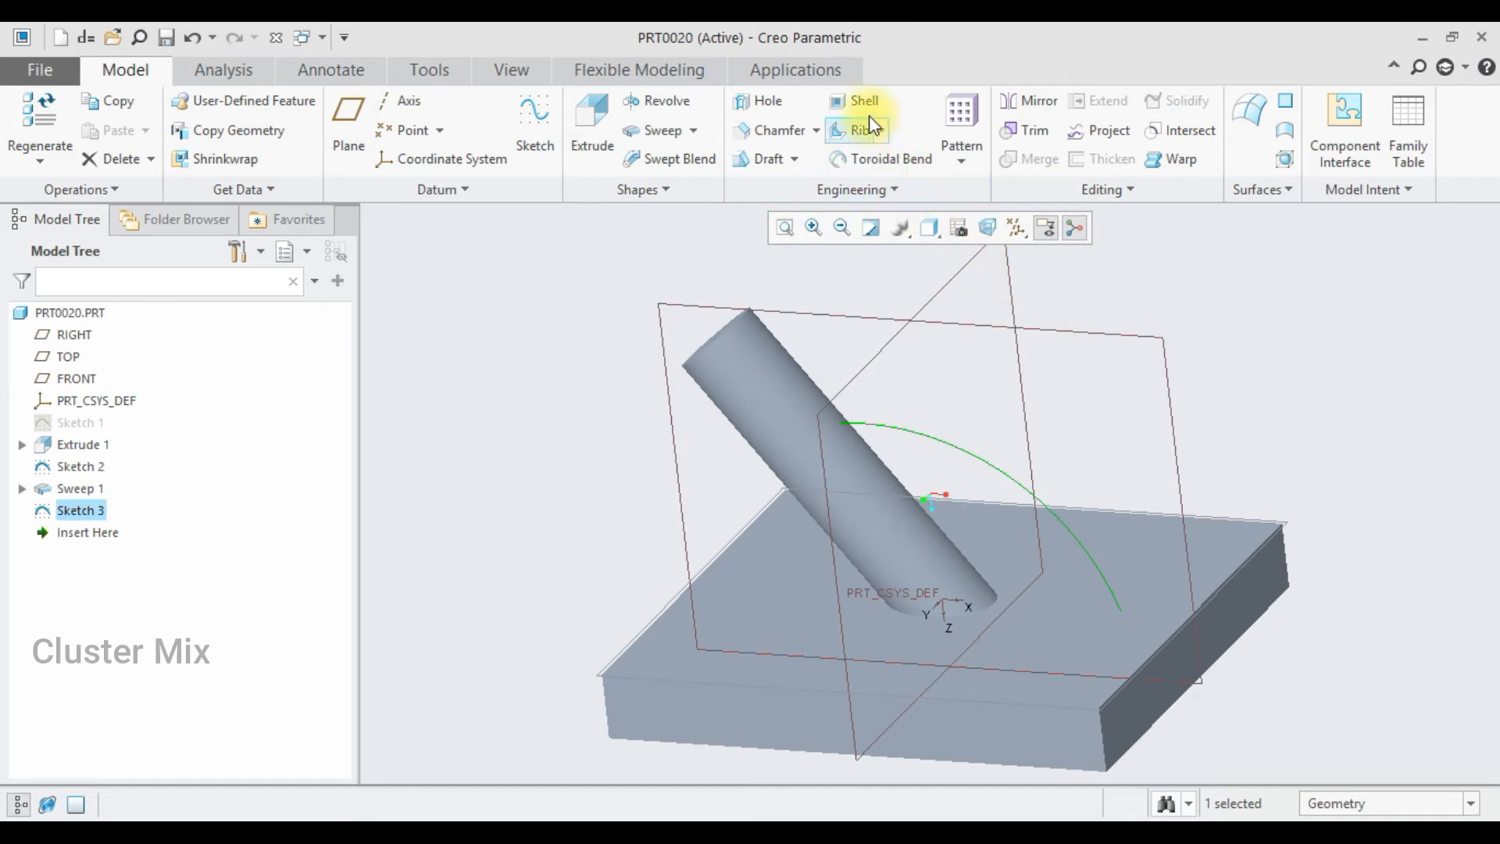
- Create a Profile Rib from the arc sketch between the inclined cylinder and the base plate, and adjust its thickness on the model
click(875, 129)
click(882, 180)
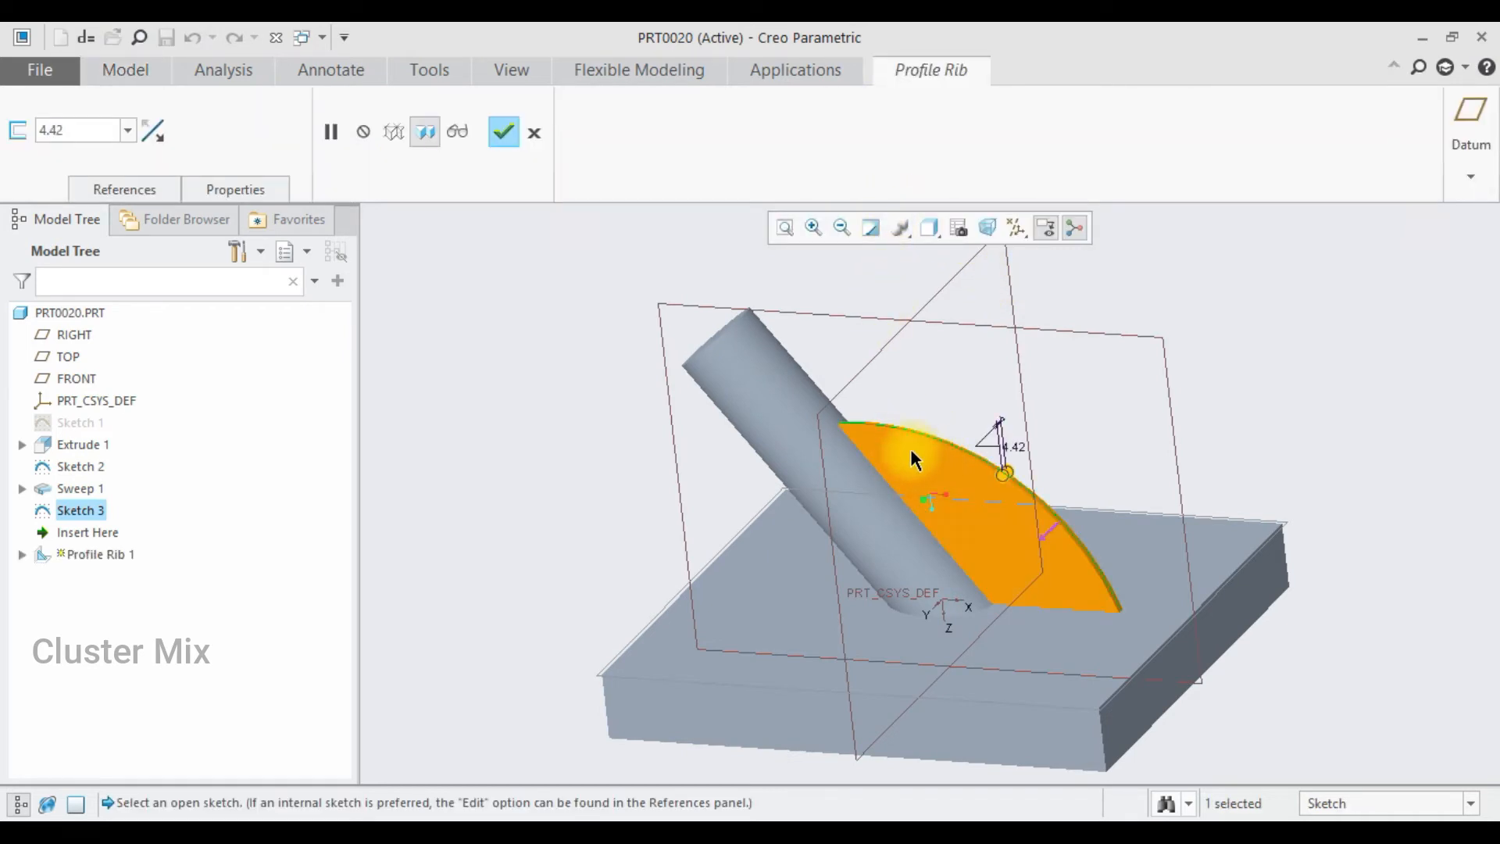
scroll(906, 447, up, 3)
scroll(906, 447, down, 1)
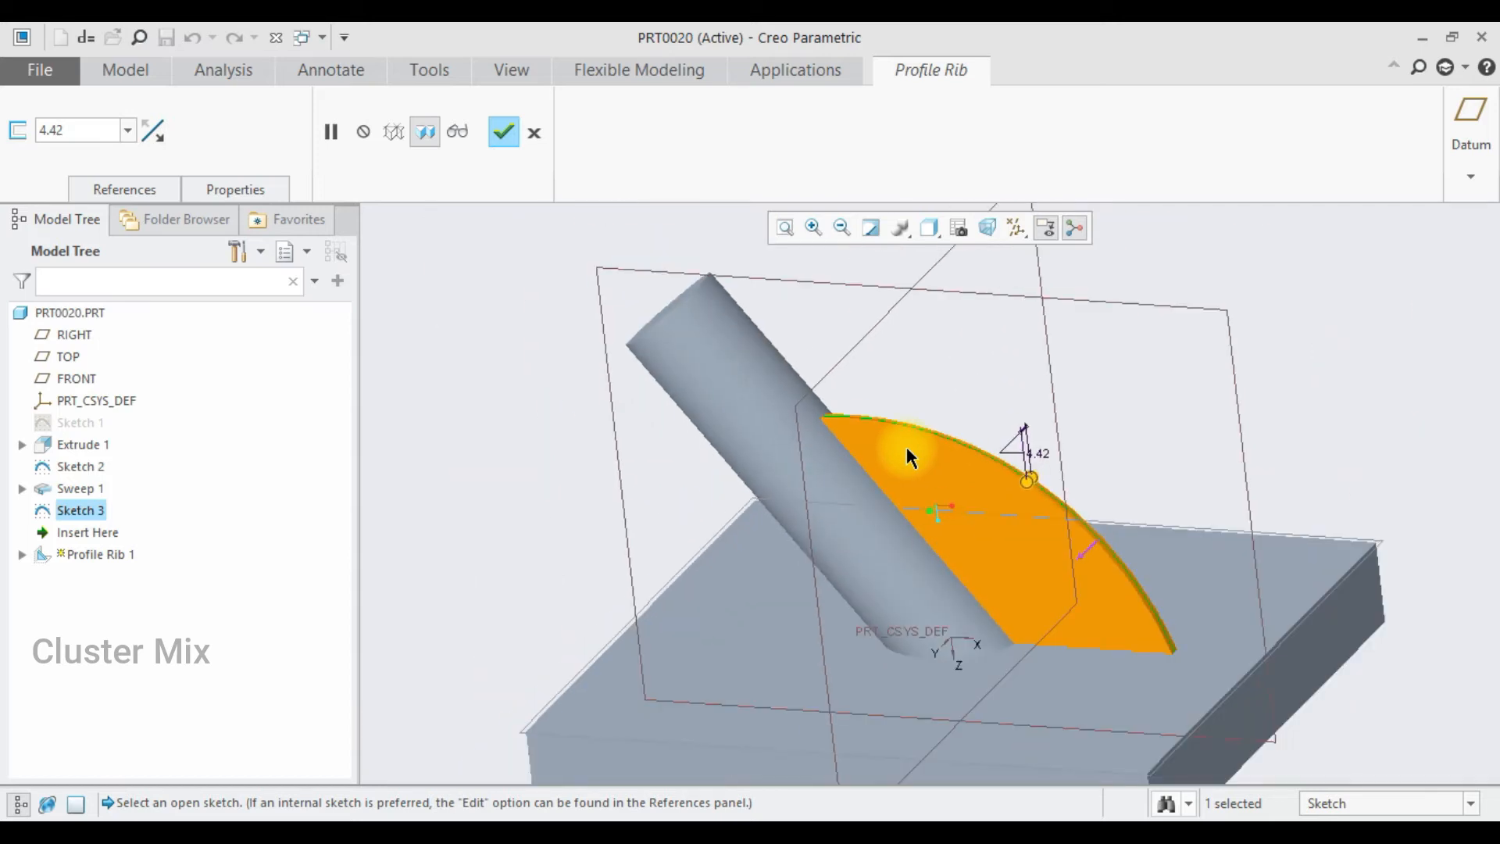
mouse_move(1039, 502)
middle_down()
mouse_move(1016, 493)
mouse_move(1030, 497)
middle_up()
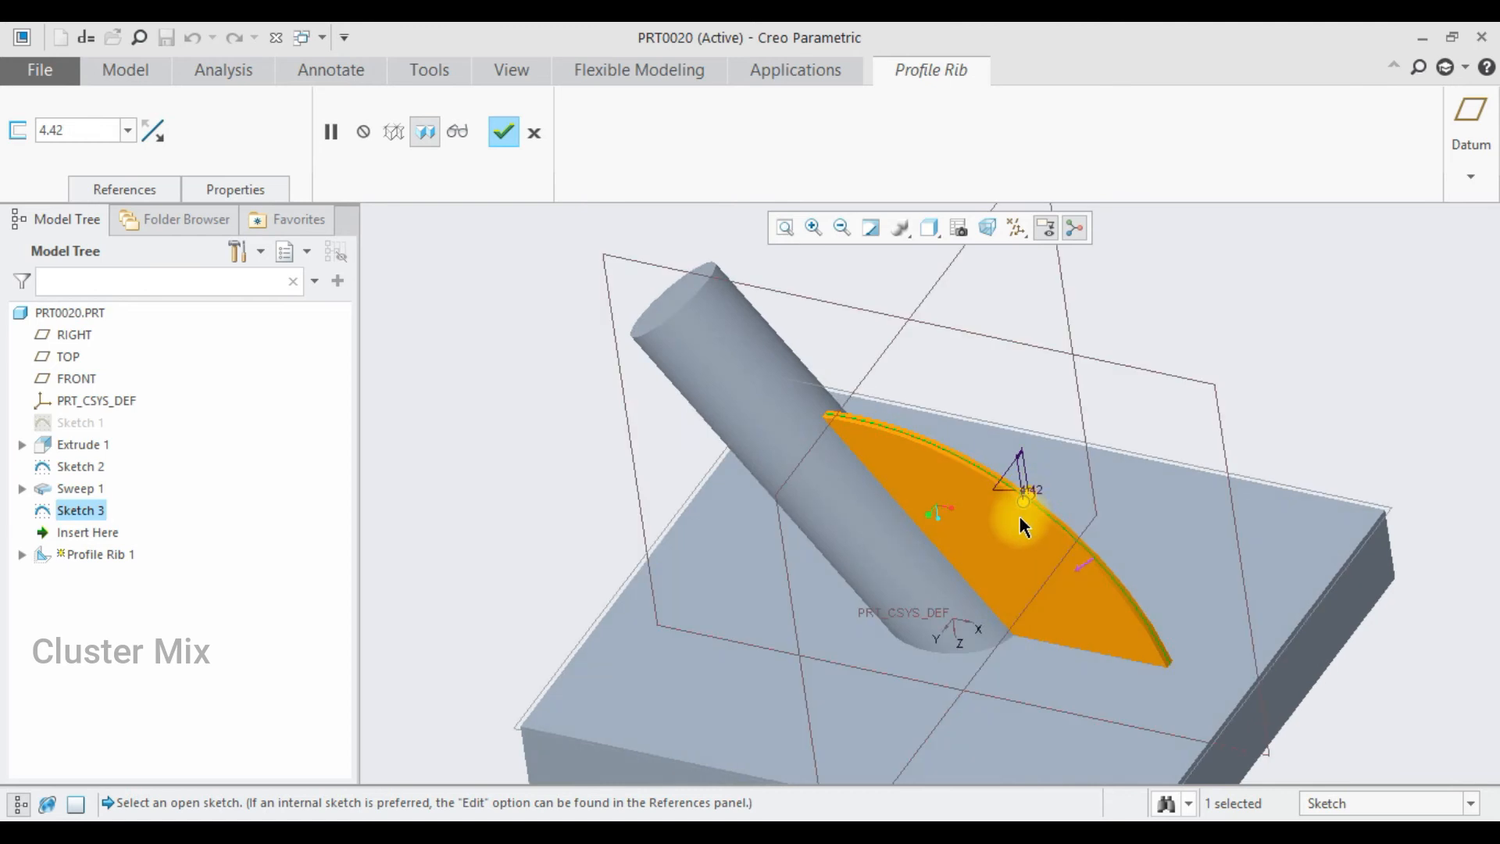
scroll(1020, 516, up, 3)
drag(1022, 496, 1006, 522)
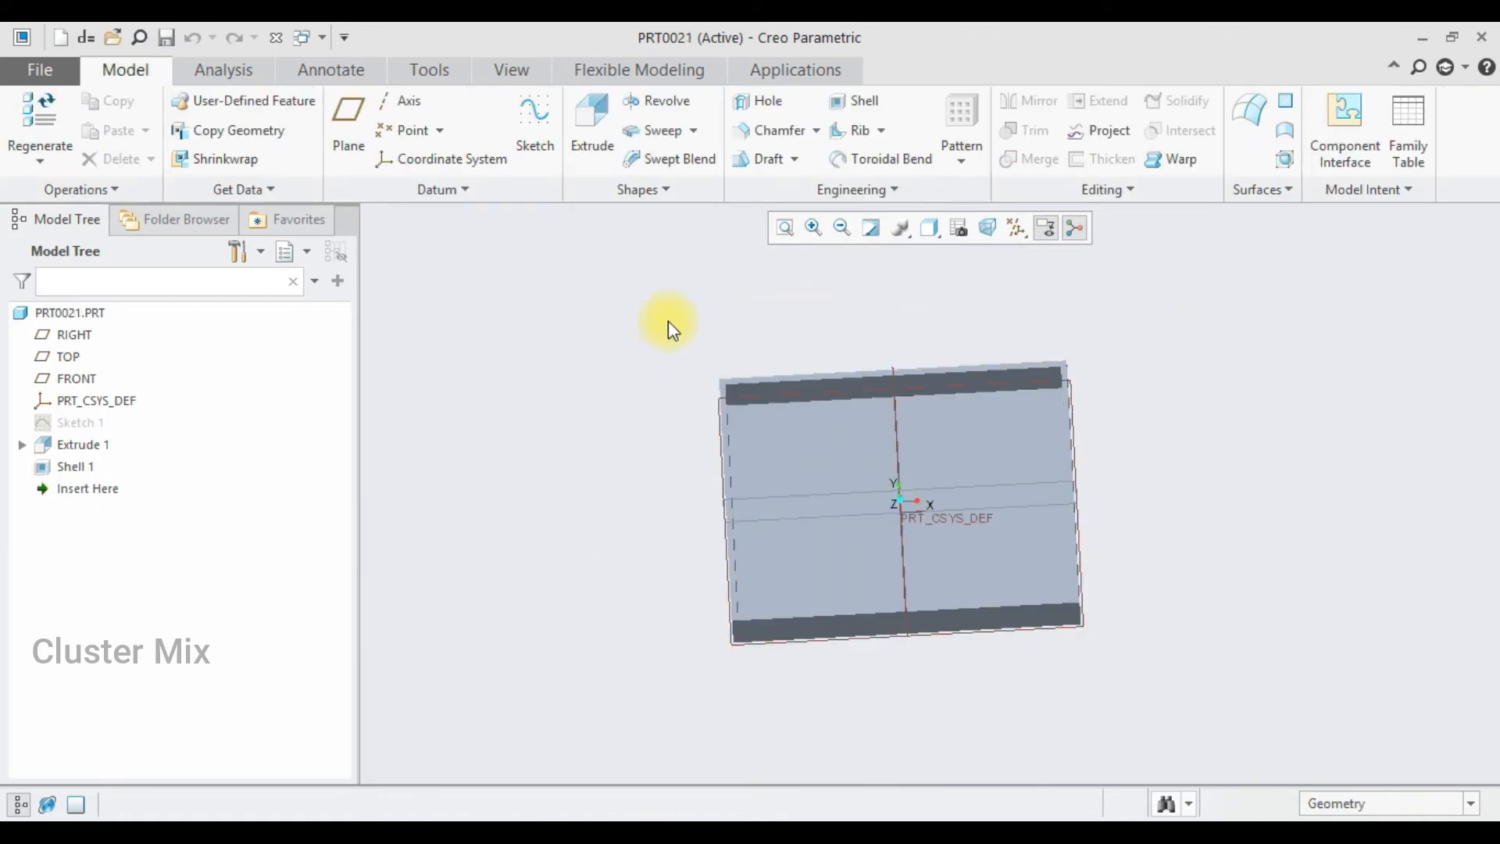
- Start a Trajectory Rib with its sketch on the shelled box's open rim face, RIGHT plane as reference oriented Right, viewed square to the sketch plane
mouse_move(777, 318)
middle_down()
mouse_move(1192, 482)
mouse_move(1206, 448)
mouse_move(1208, 467)
middle_up()
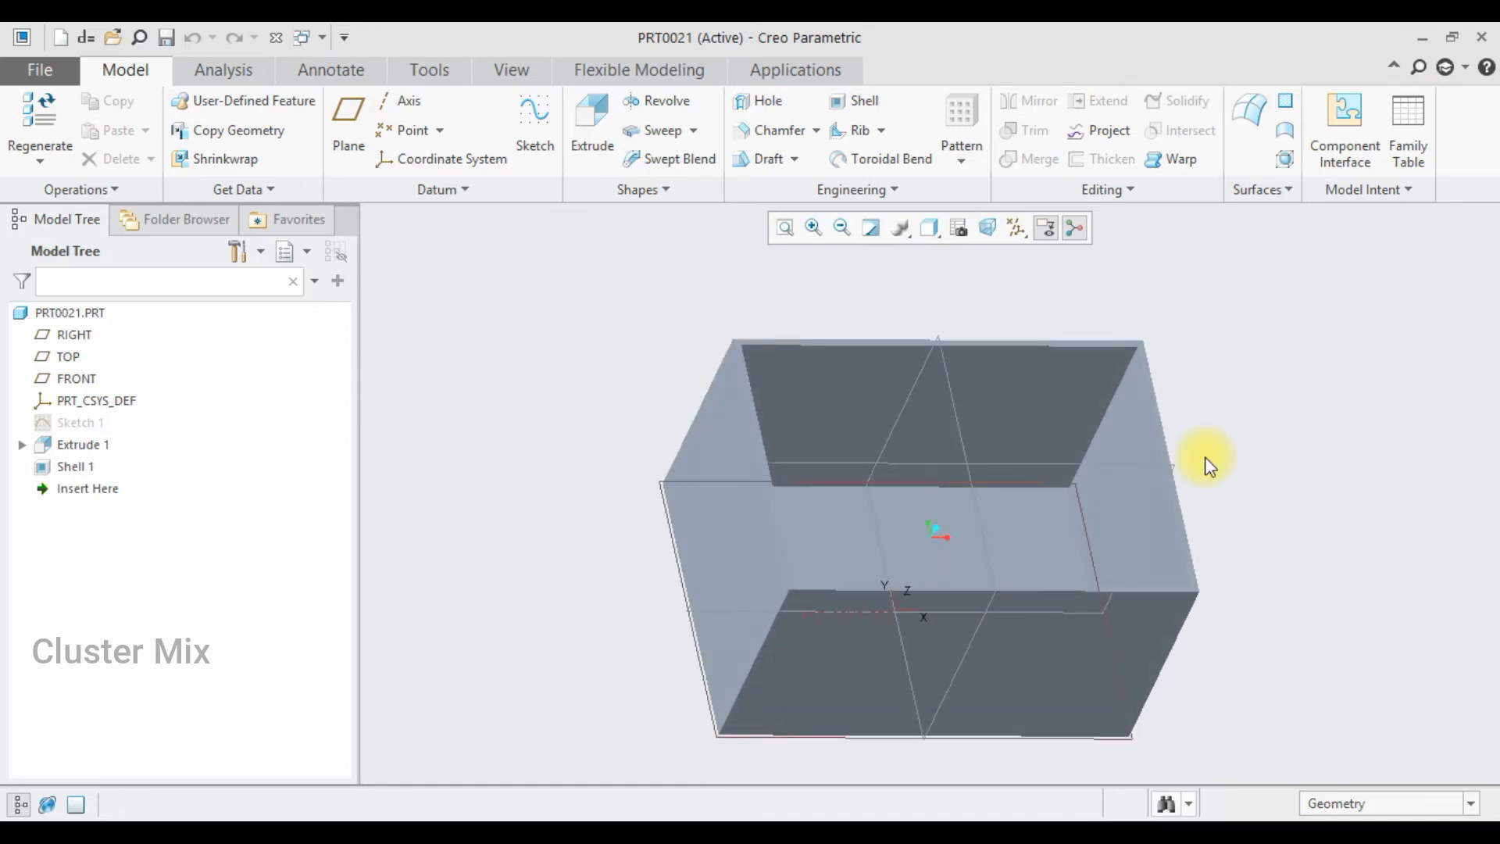
scroll(1181, 465, down, 3)
scroll(1179, 466, up, 3)
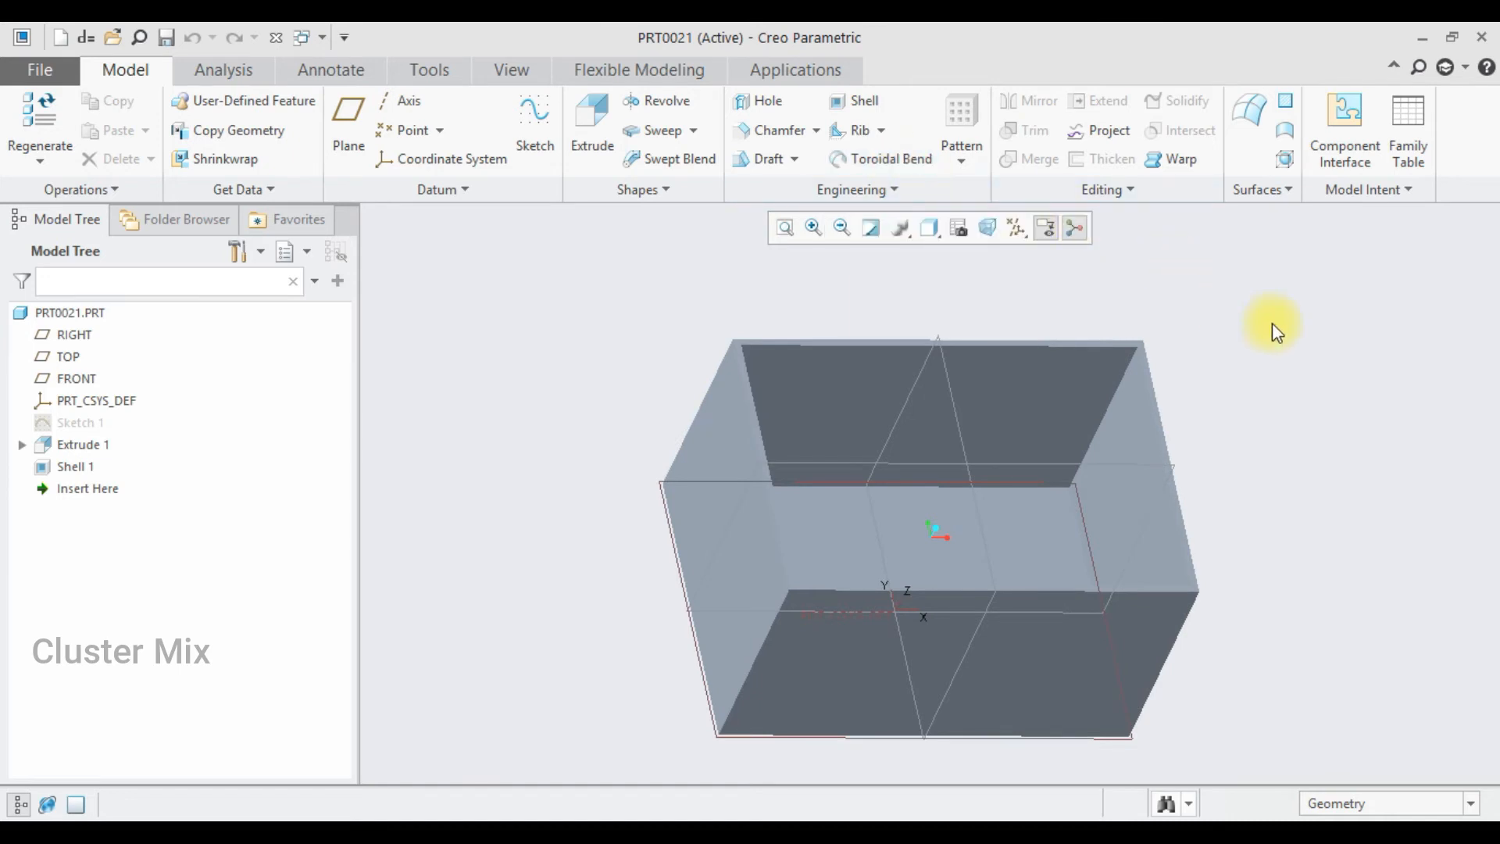
click(860, 131)
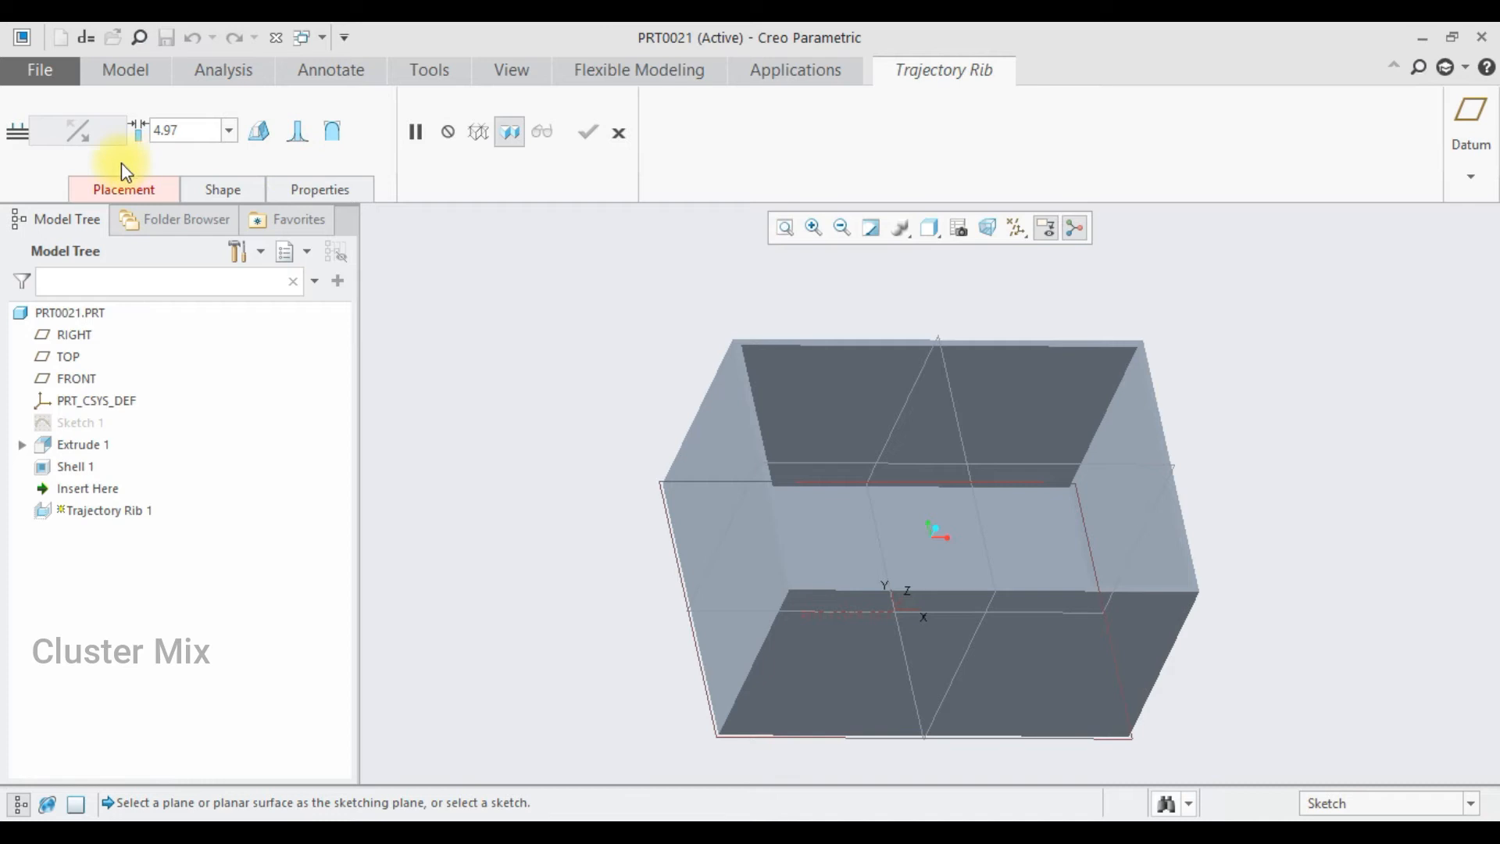
click(125, 189)
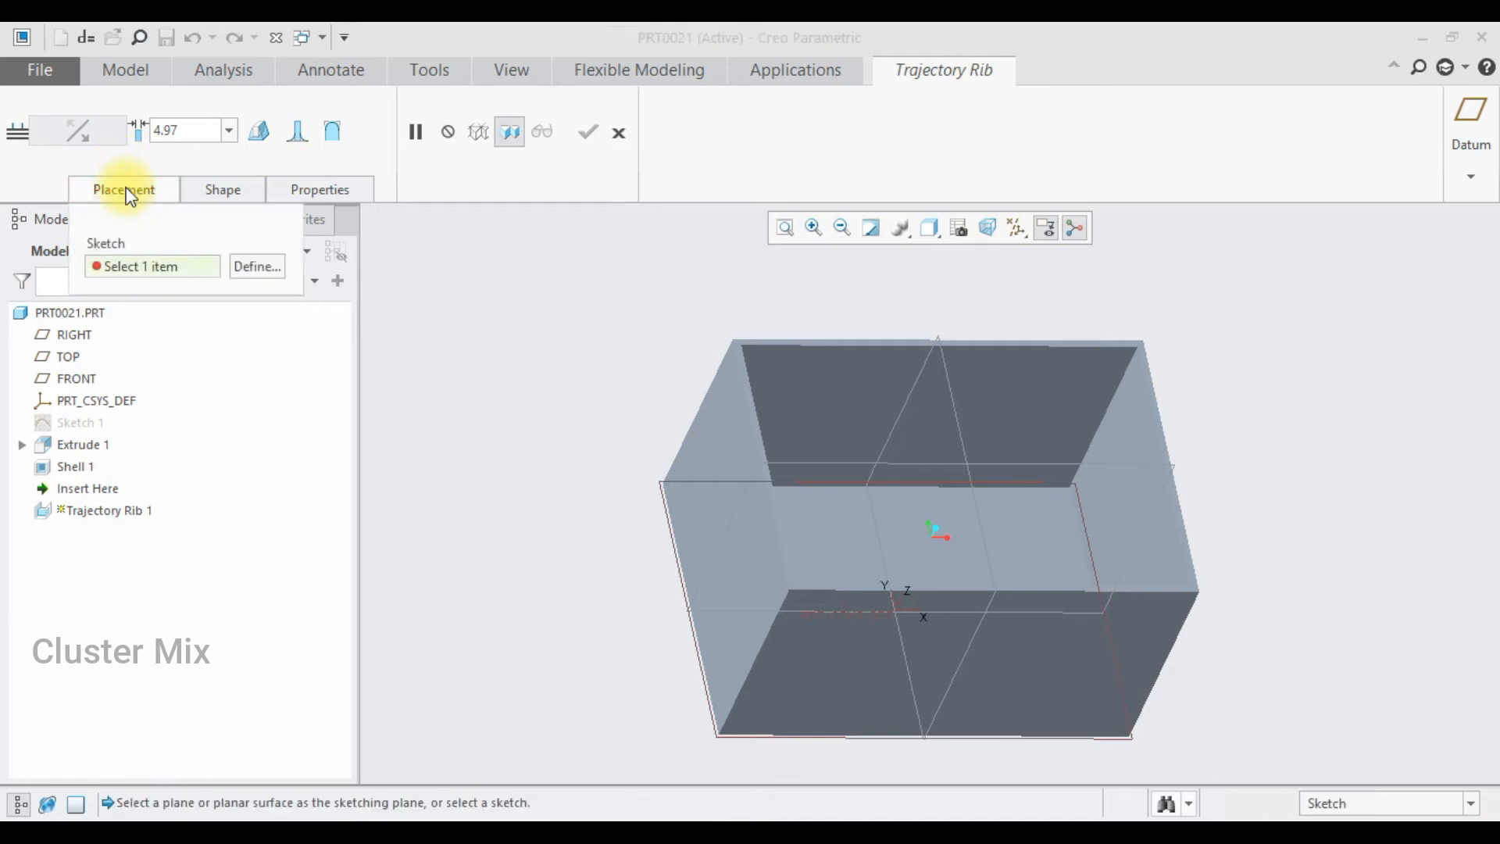
click(254, 264)
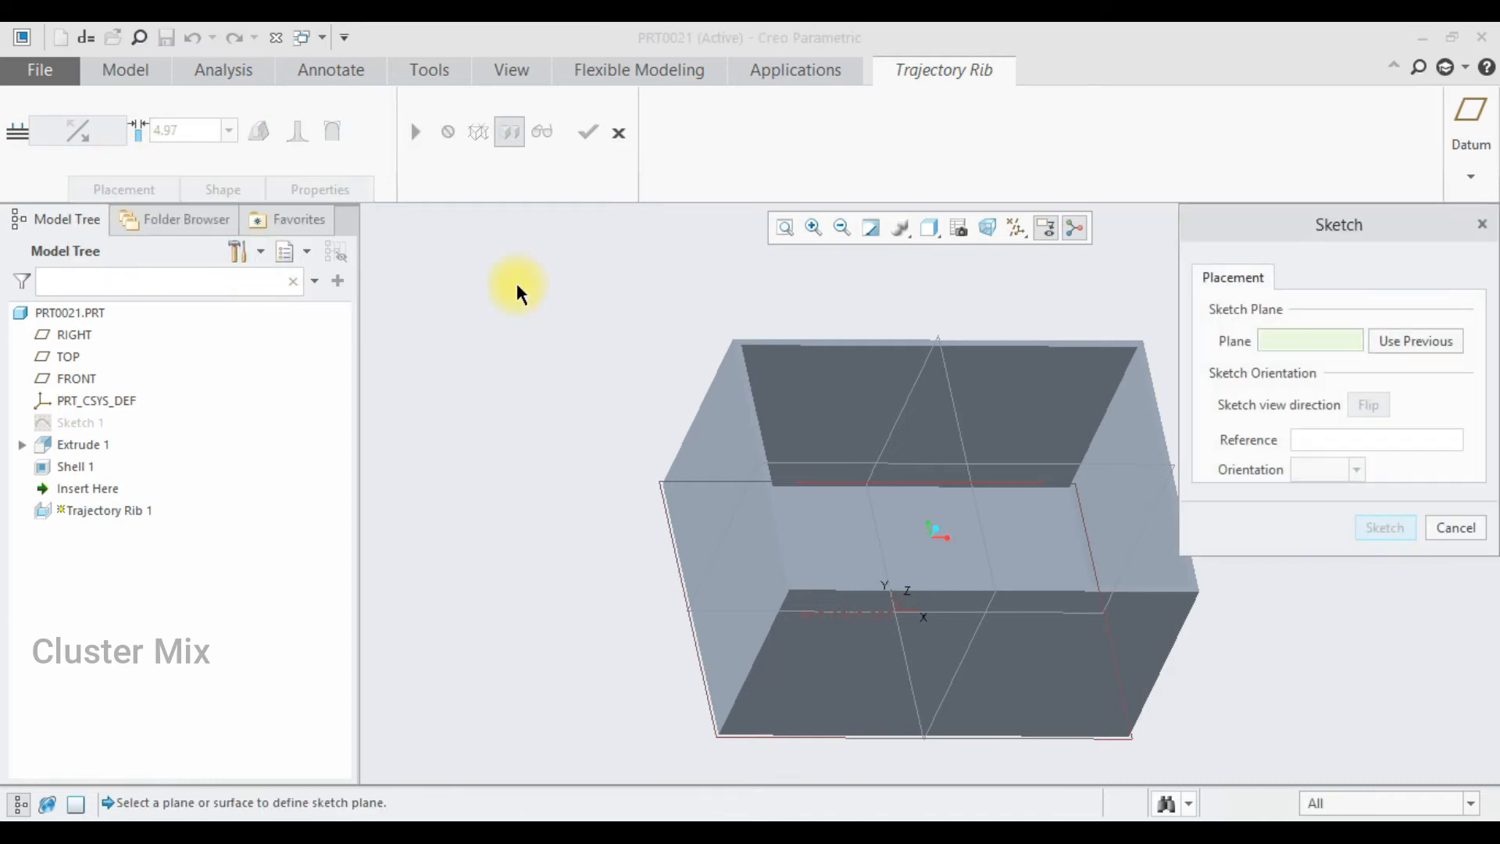
click(747, 383)
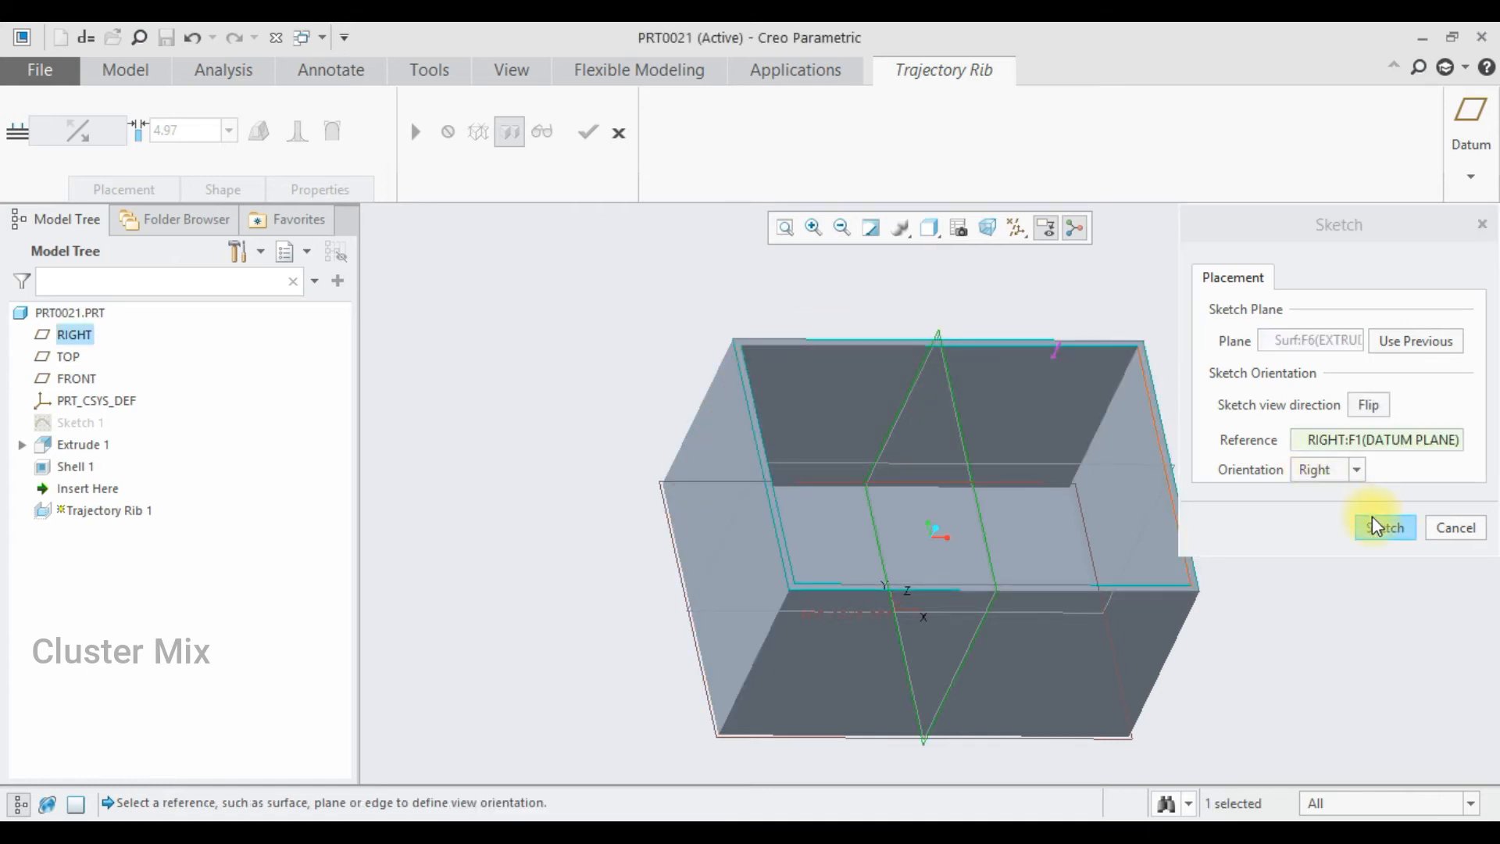
click(1377, 527)
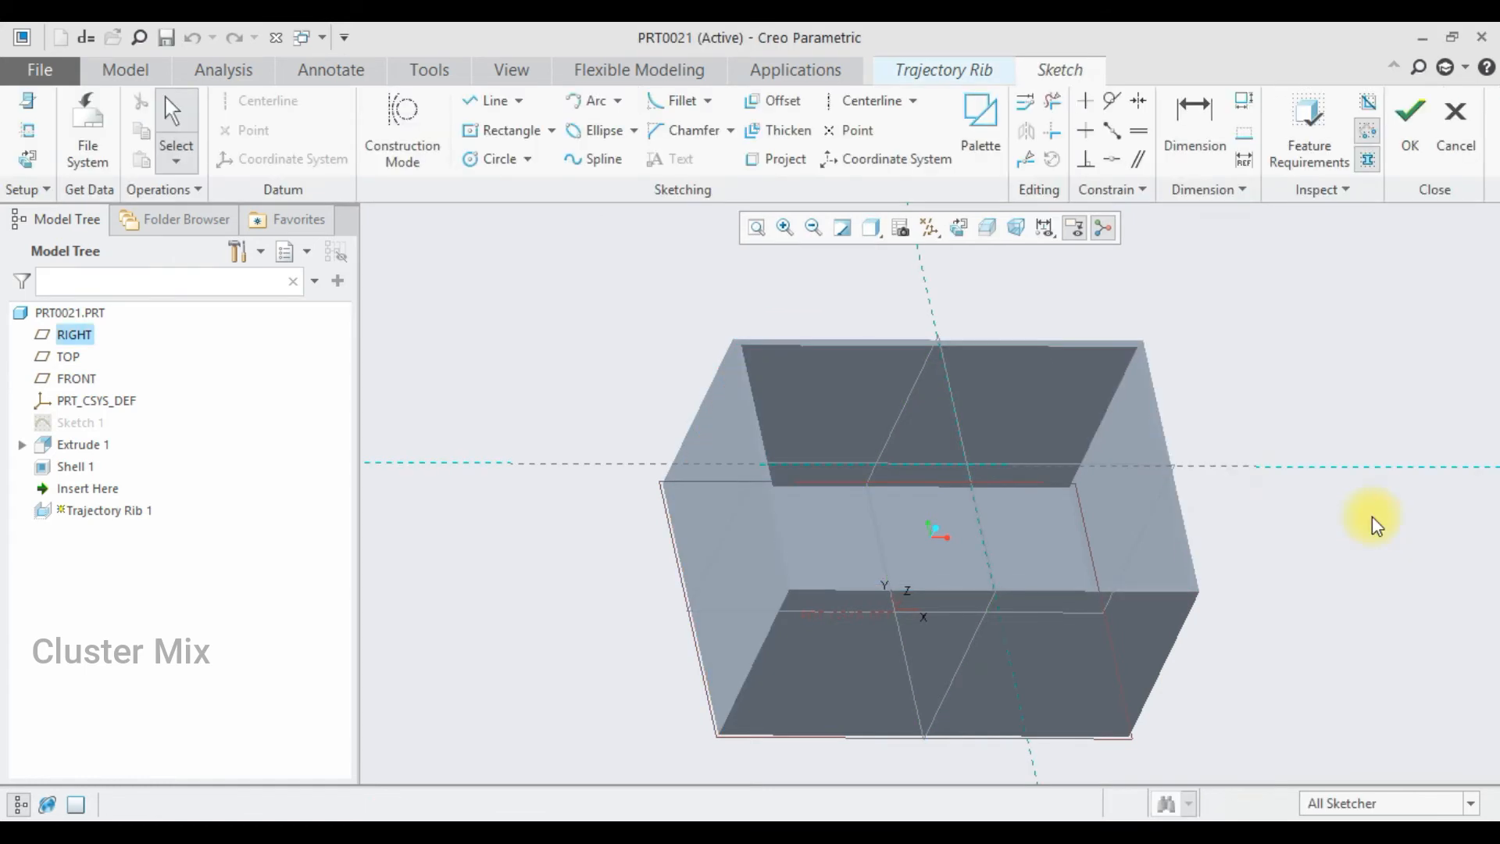
click(28, 160)
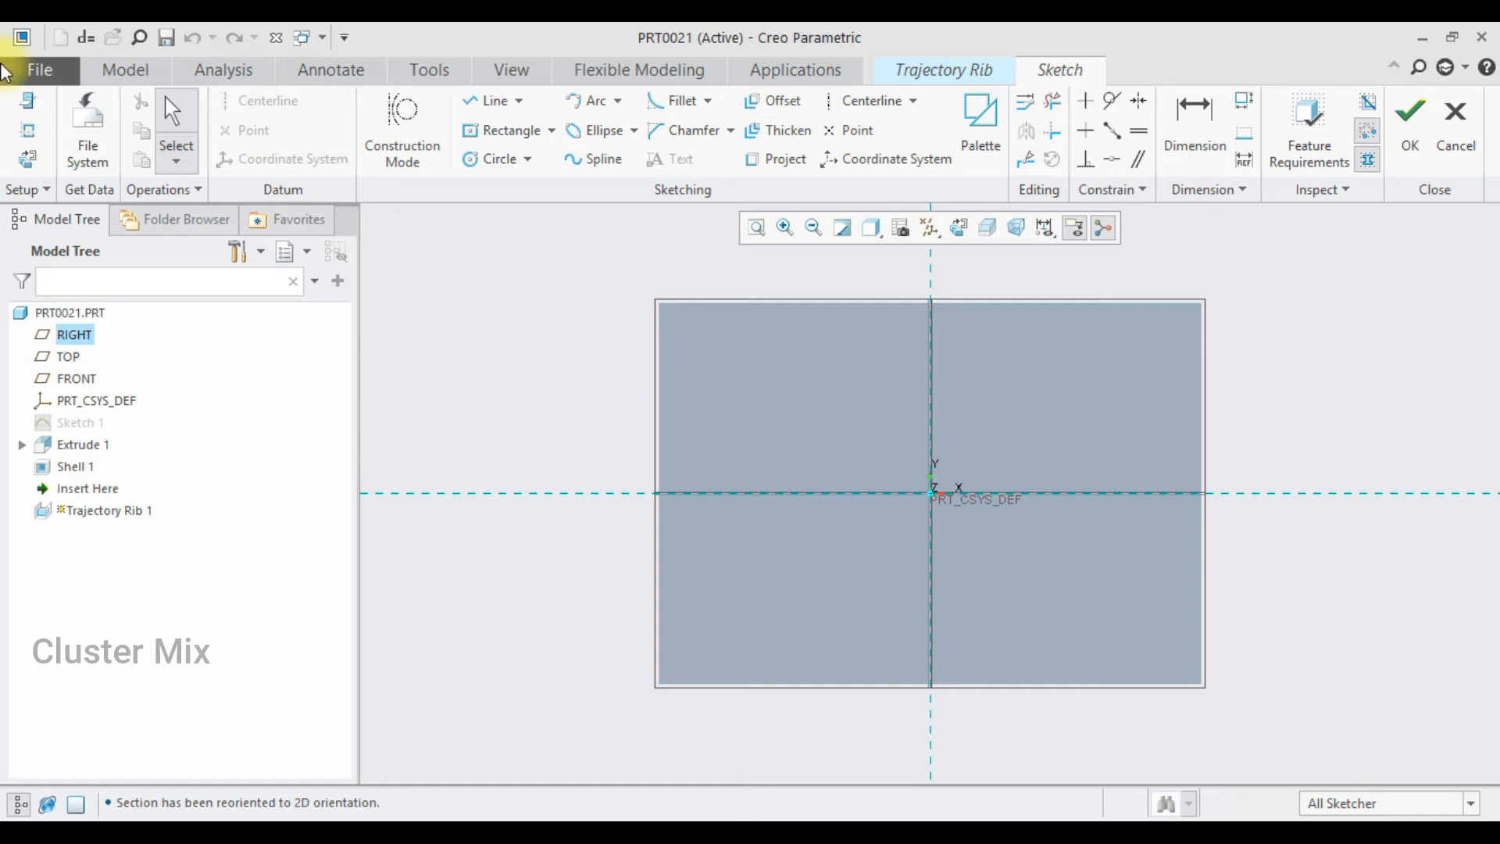
- Add the four inner wall surfaces of the shelled box as sketch references
click(24, 133)
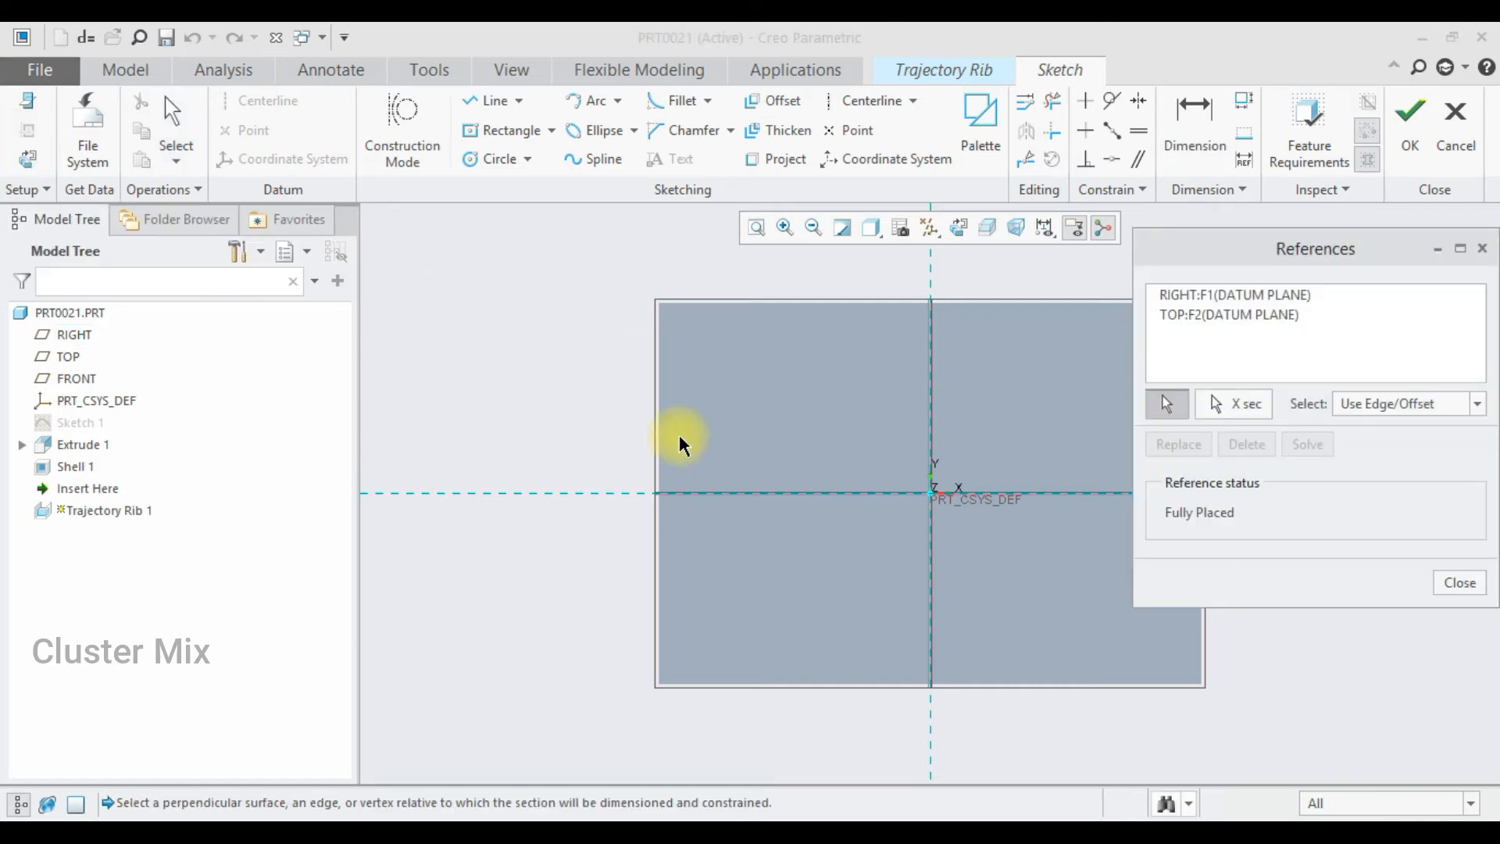
click(664, 479)
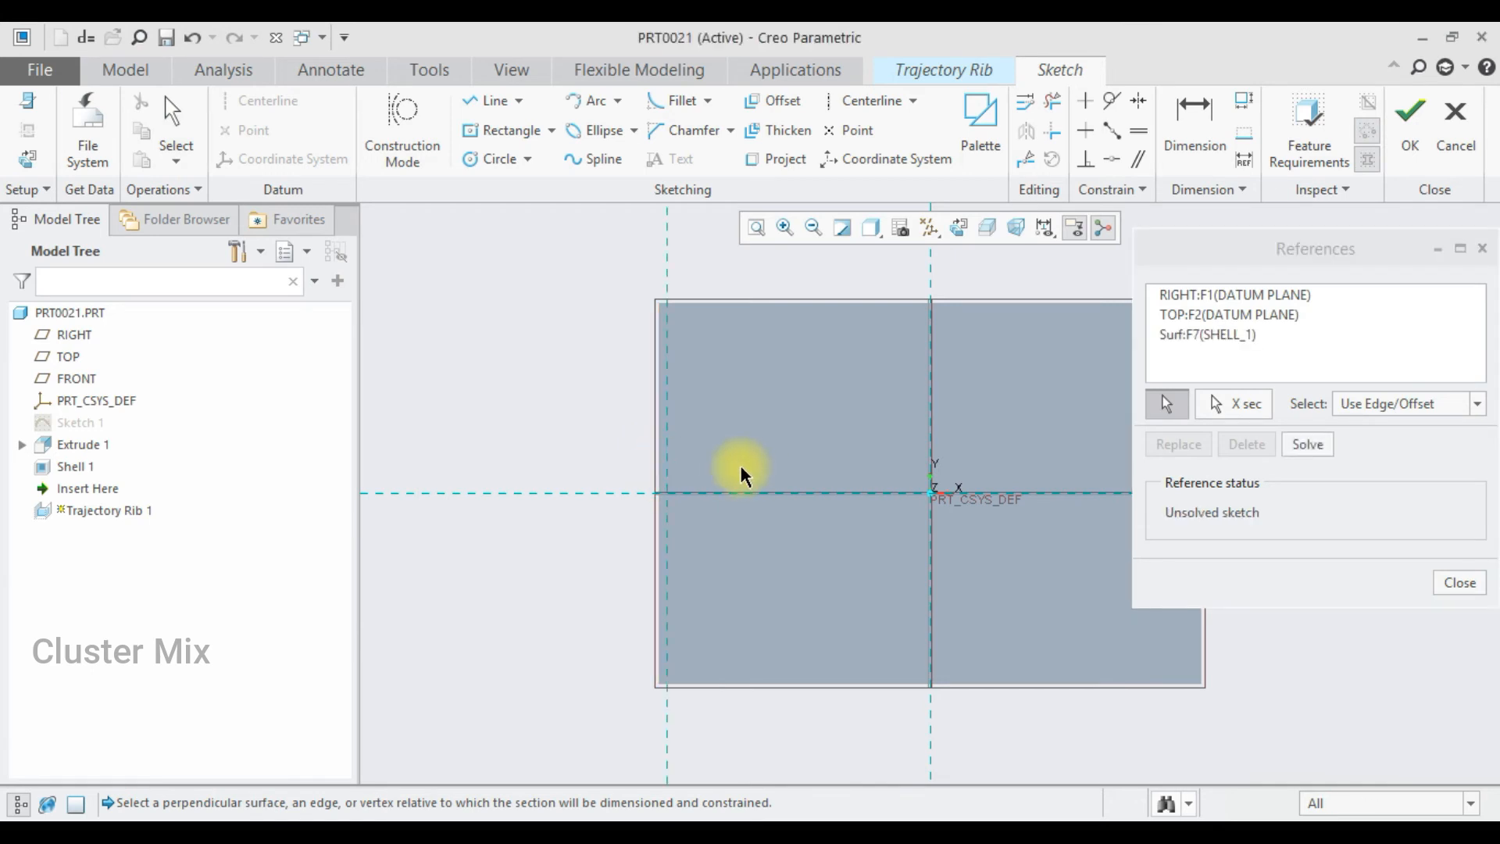
scroll(742, 476, up, 4)
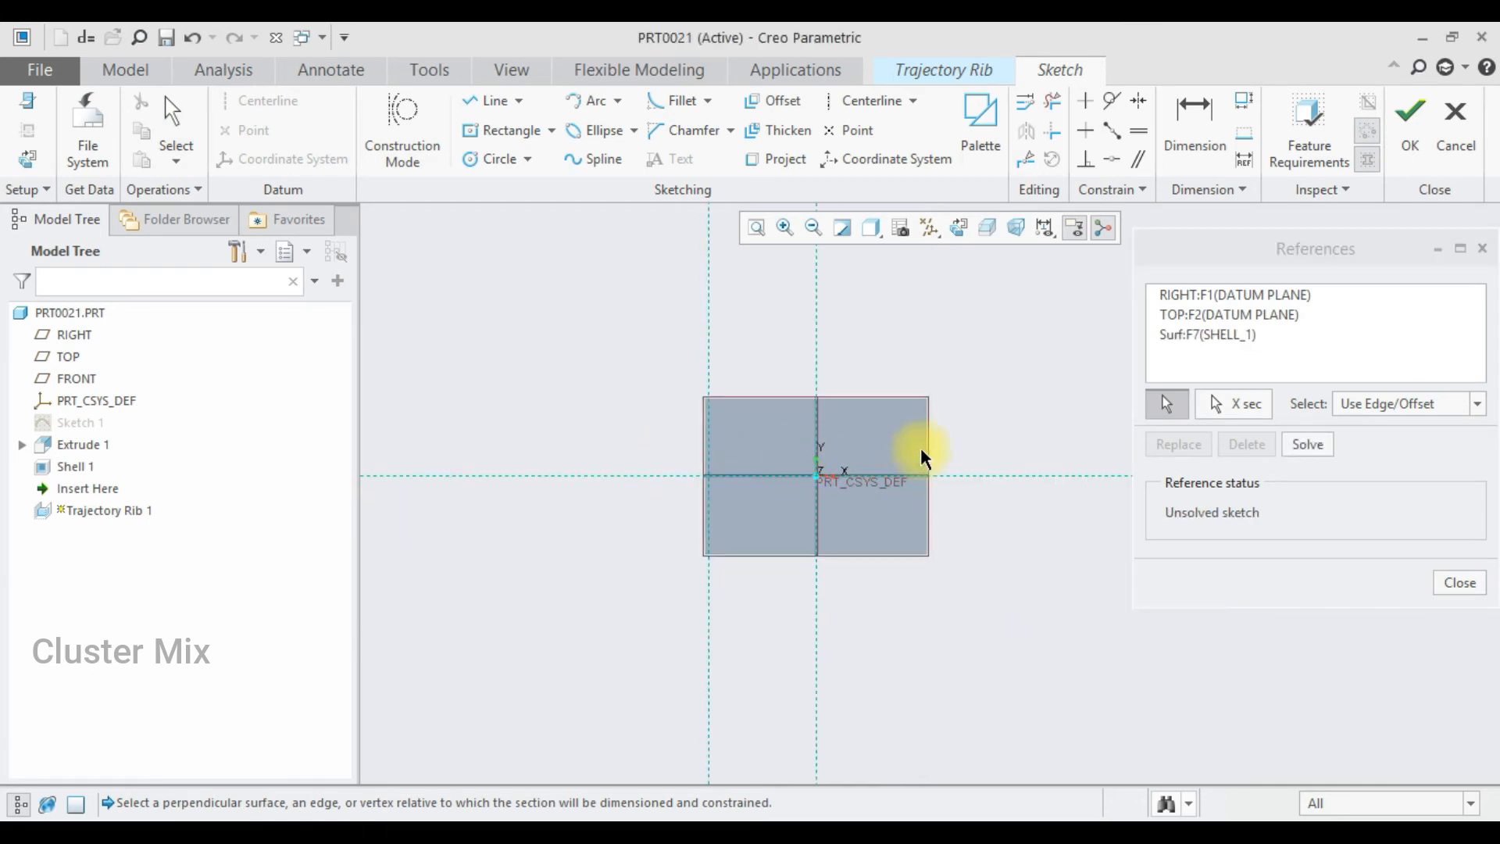
scroll(930, 469, down, 4)
click(934, 469)
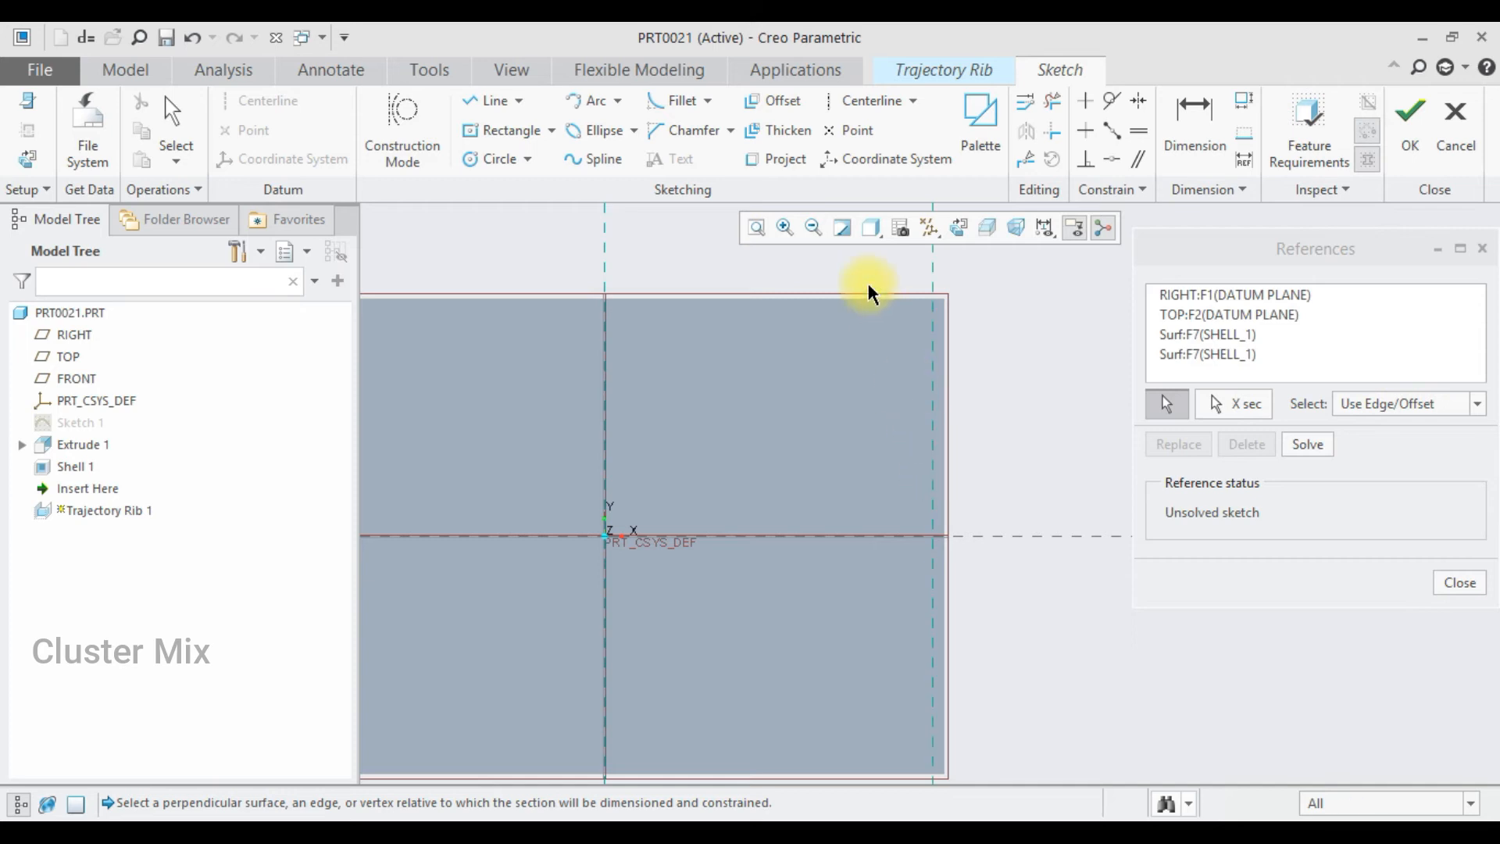
click(867, 297)
scroll(863, 418, up, 2)
scroll(863, 418, up, 1)
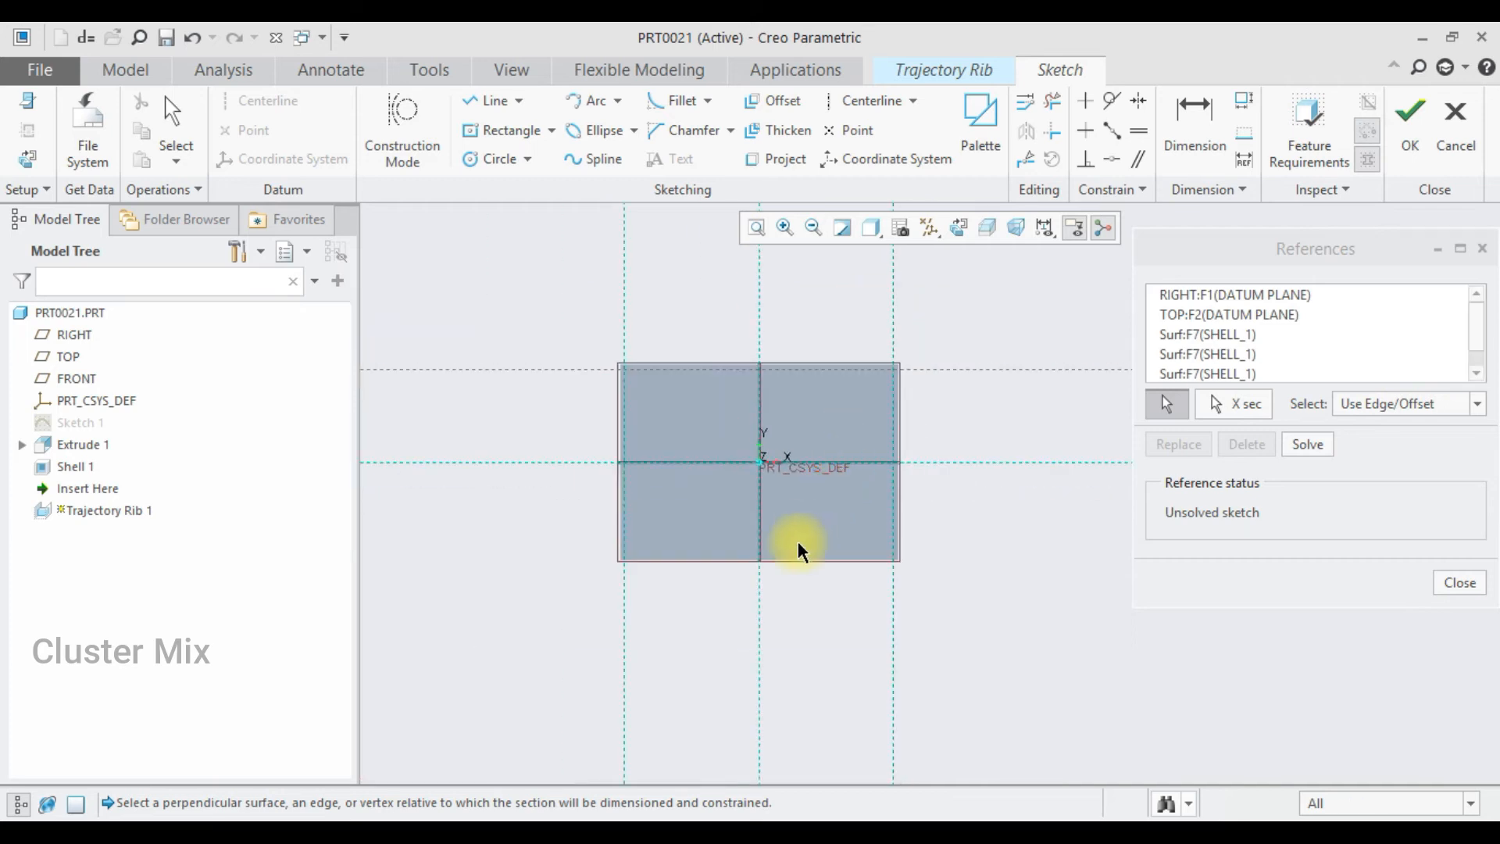
click(789, 559)
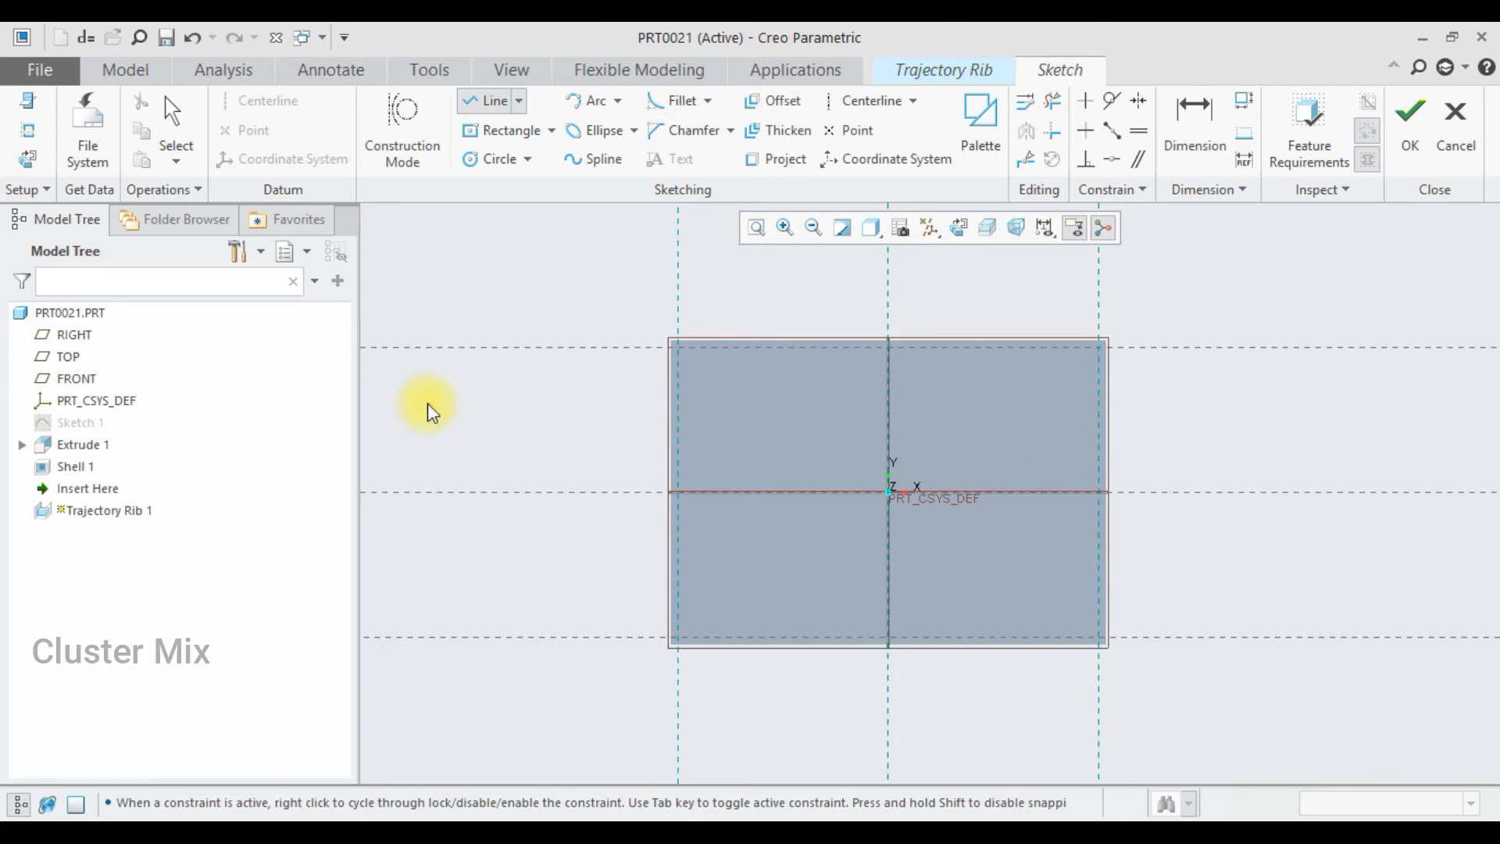
- Sketch one horizontal and one vertical line crossing each other and extending past the box walls, and finish the rib sketch
click(580, 428)
click(1181, 427)
middle_click(1181, 427)
click(492, 92)
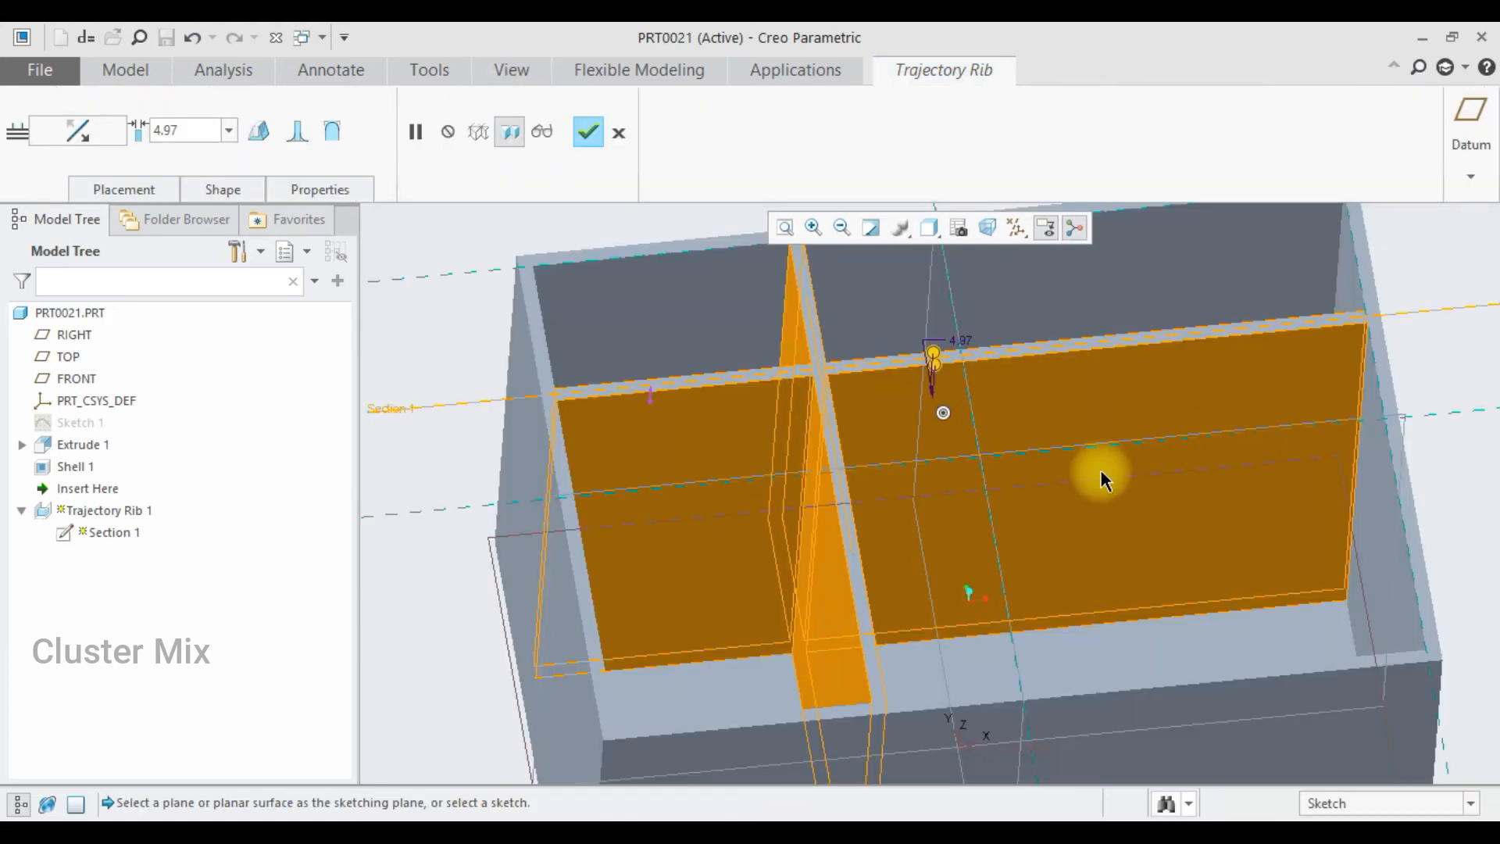
- Widen the trajectory rib on the model to about 18.63
mouse_move(1099, 475)
middle_down()
mouse_move(1004, 508)
mouse_move(982, 452)
mouse_move(1020, 438)
mouse_move(1045, 465)
middle_up()
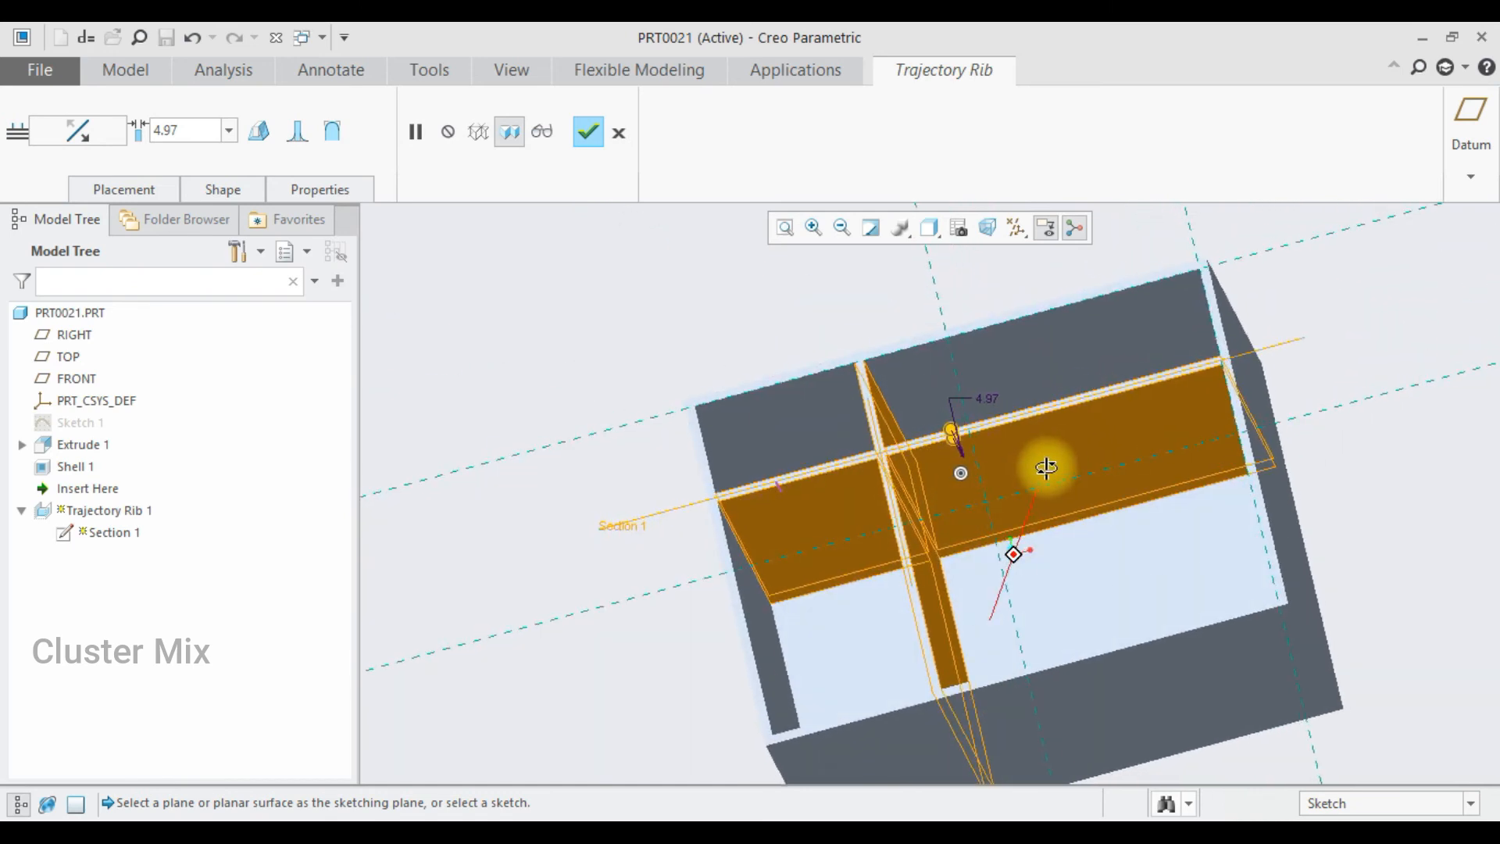
scroll(941, 478, down, 3)
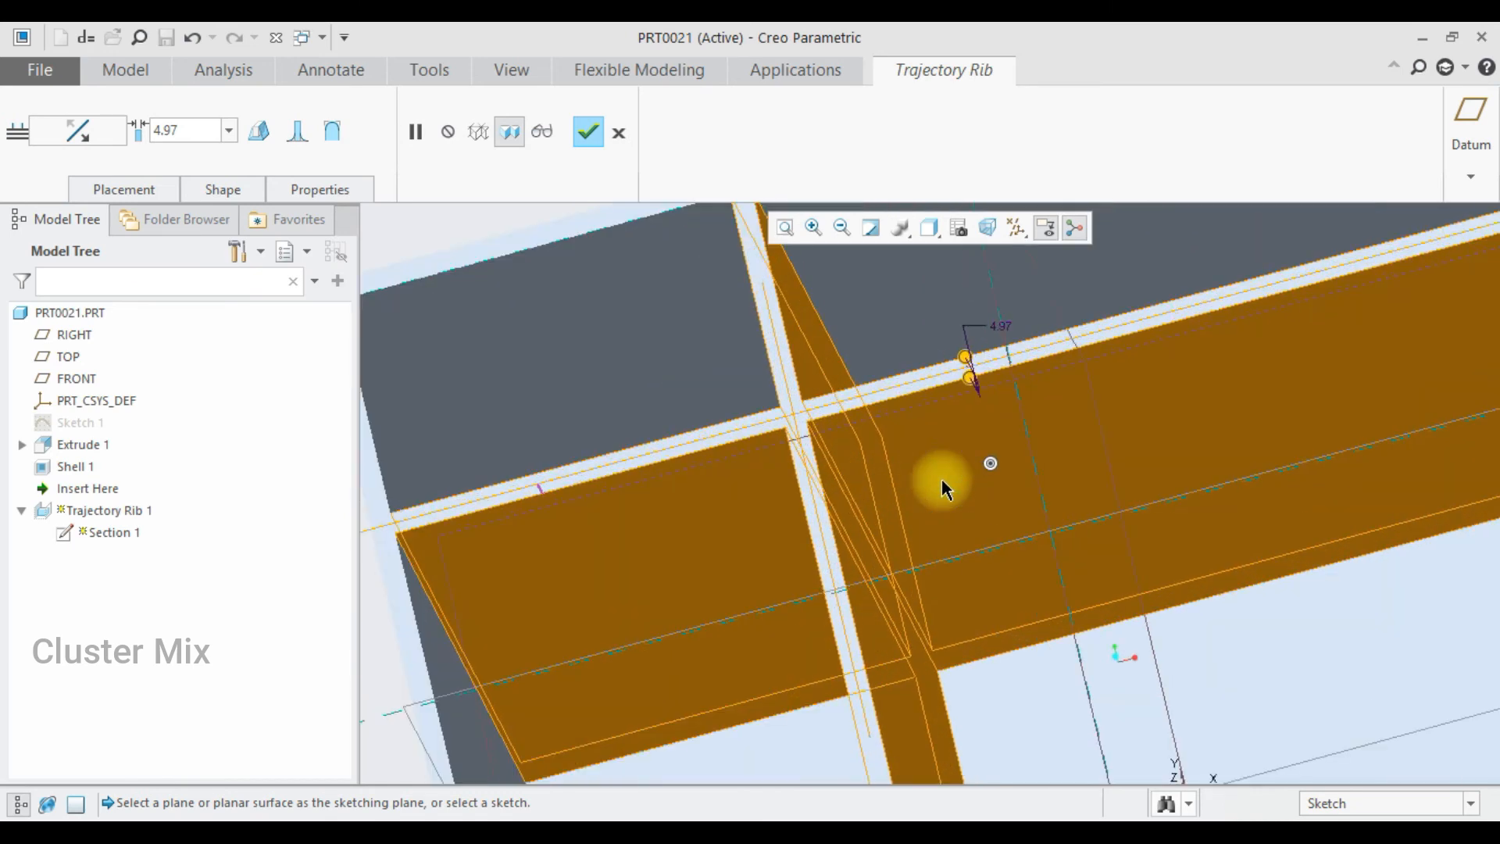
key(ctrl+d)
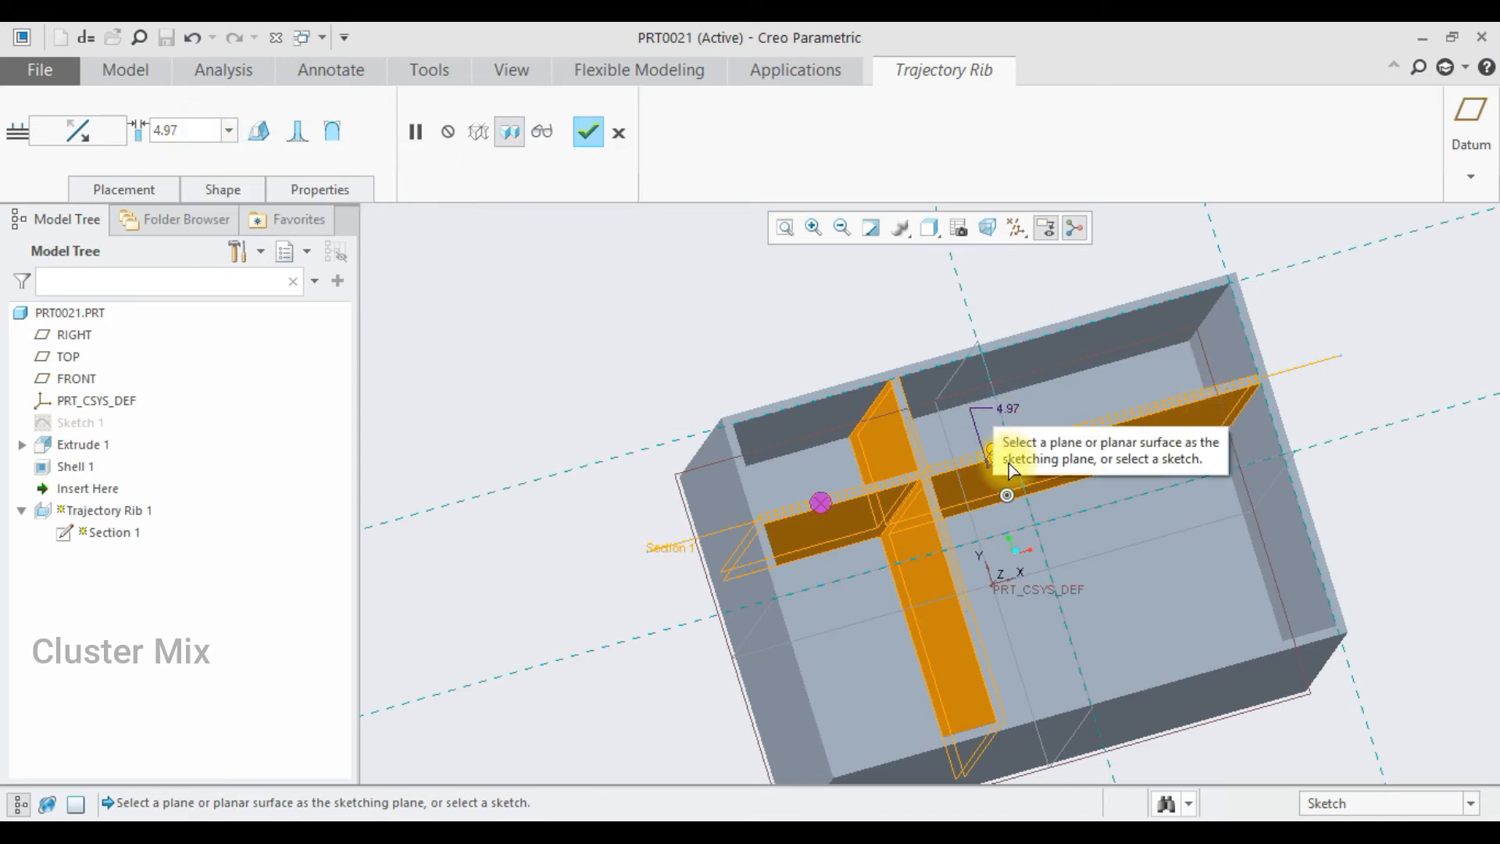
scroll(1008, 463, up, 2)
drag(981, 445, 942, 419)
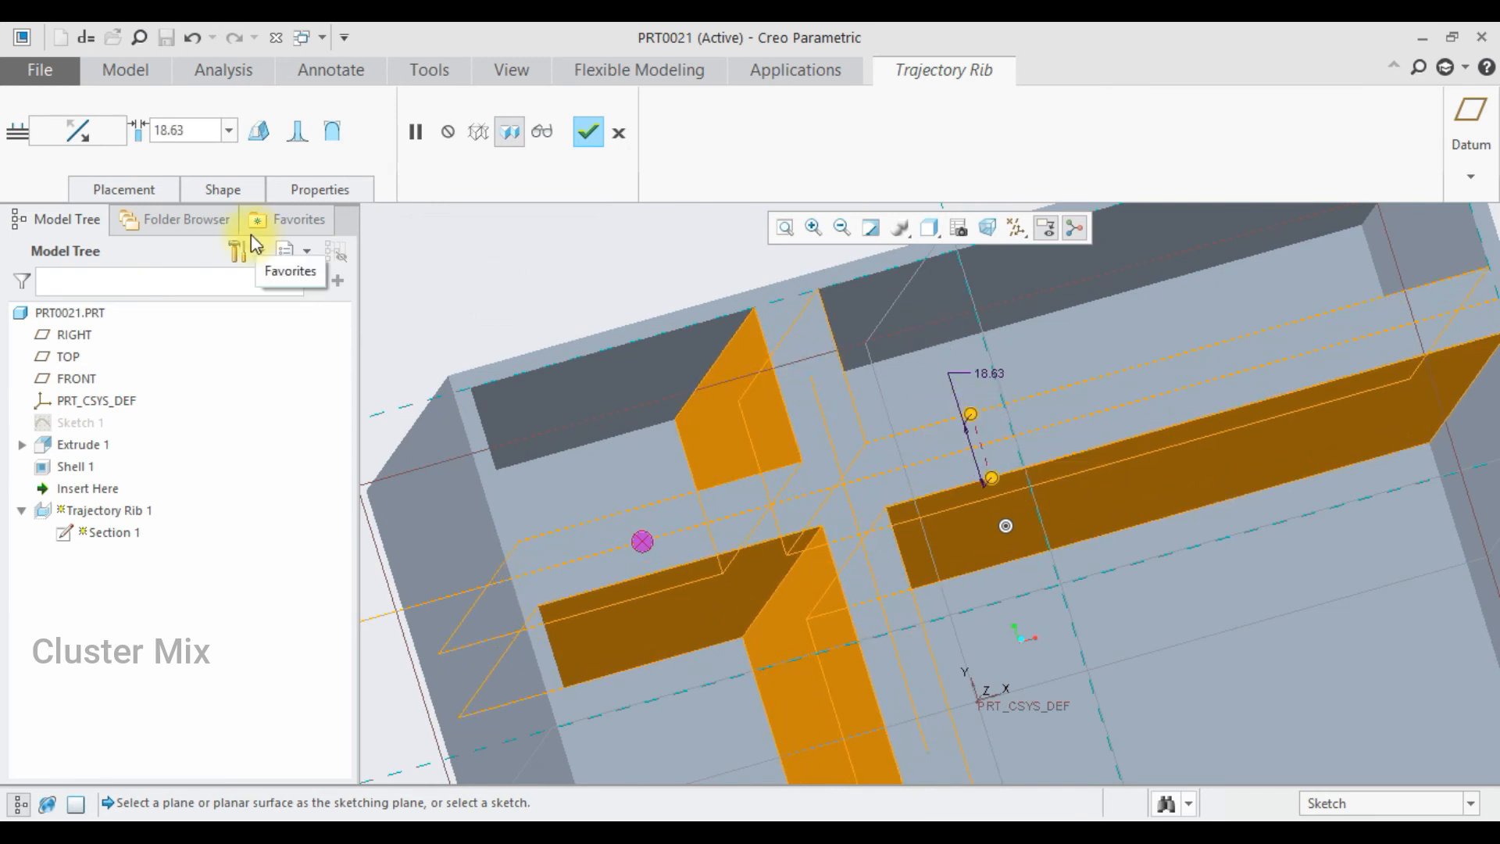
- Set the trajectory rib's width to 10 in its shape settings
click(98, 183)
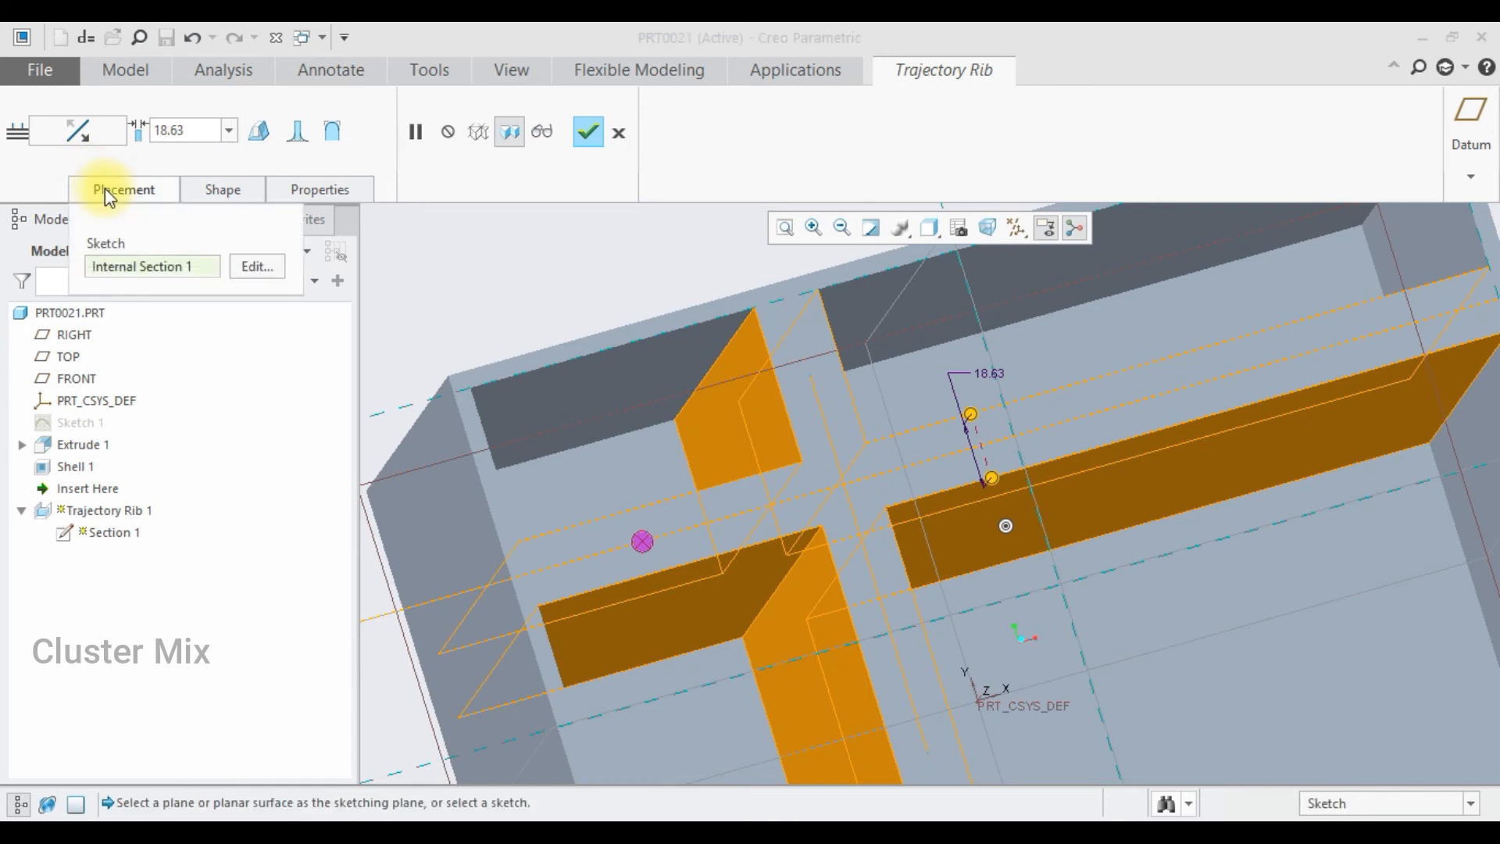
click(222, 189)
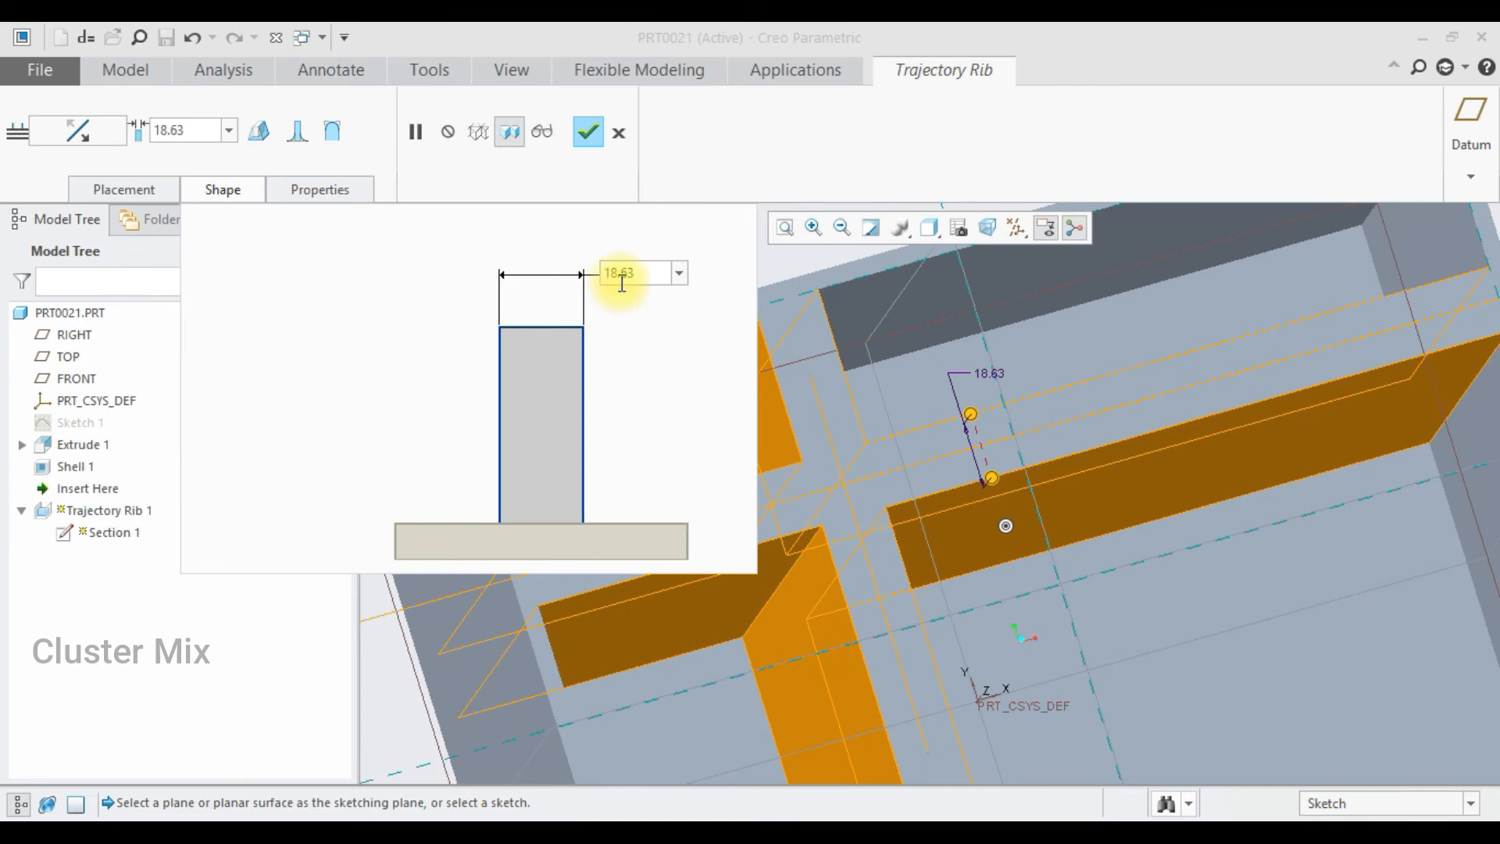
click(638, 269)
double_click(637, 273)
text(10)
key(Return)
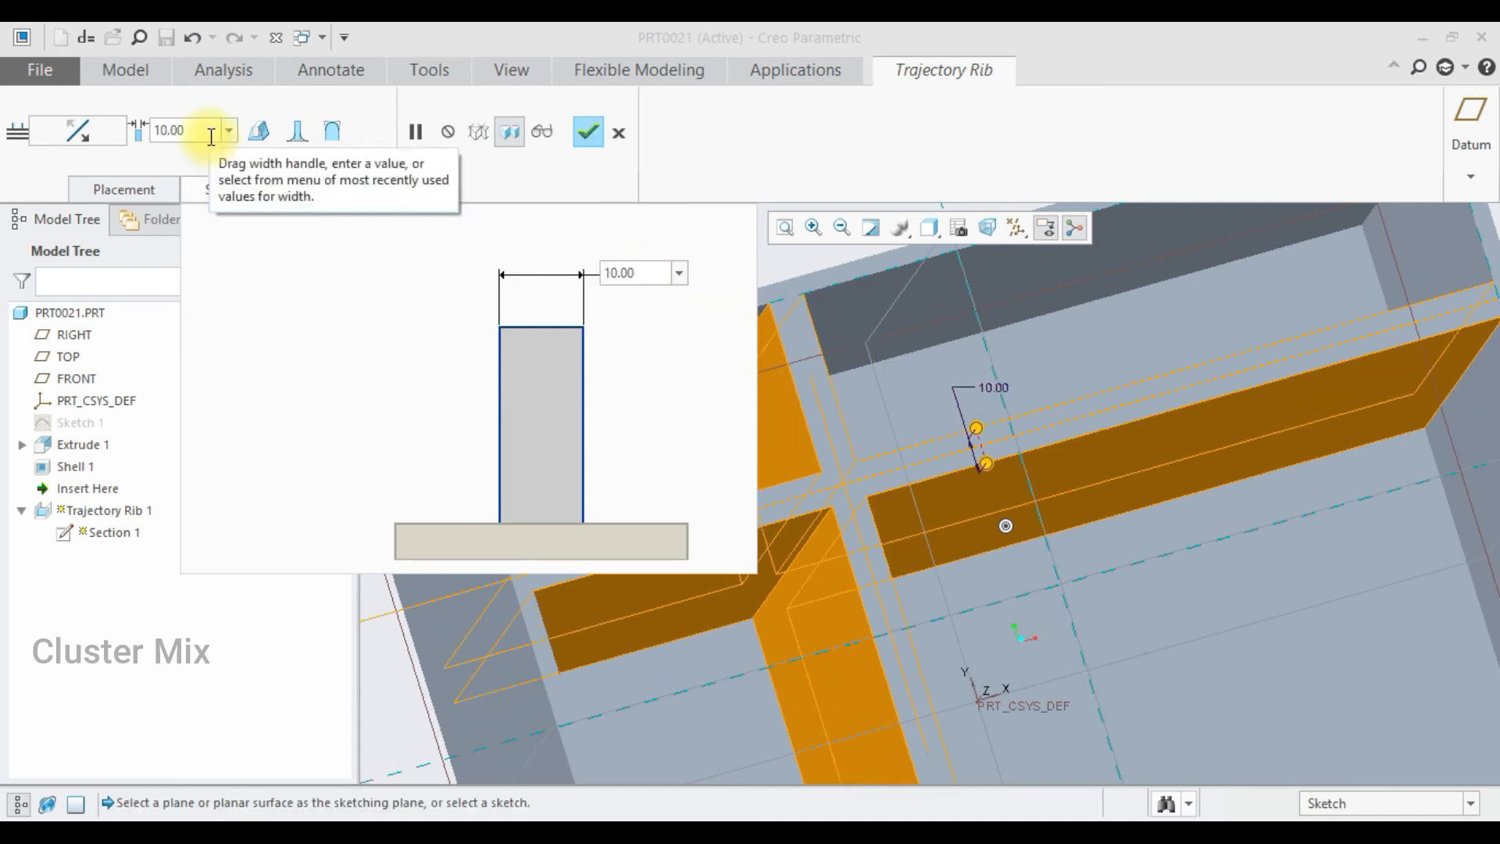
- Add draft to the trajectory rib's sides with a 10° draft angle
click(259, 131)
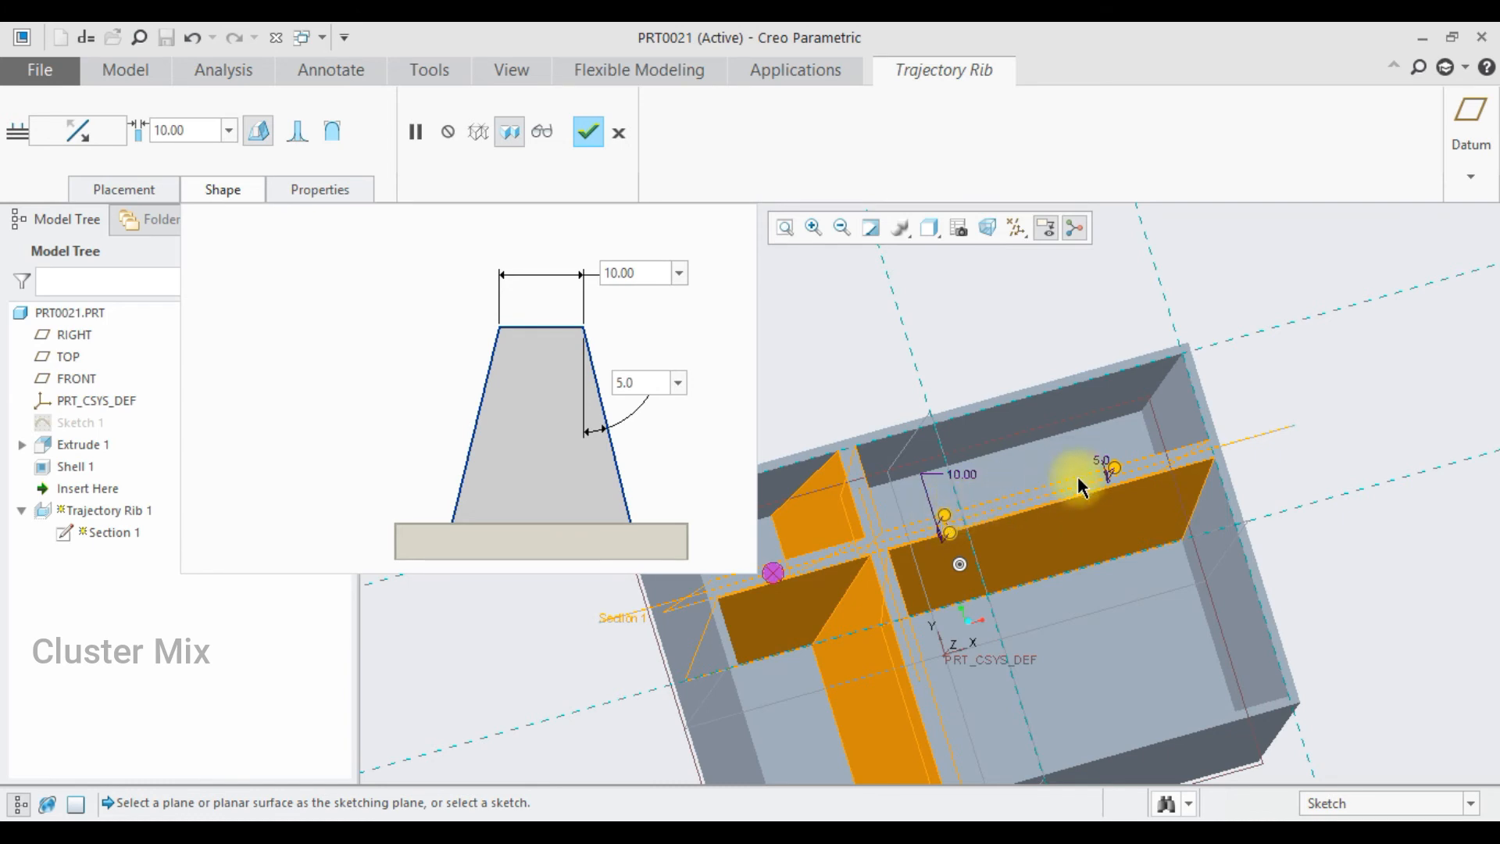
scroll(1108, 481, down, 3)
drag(1125, 465, 1122, 452)
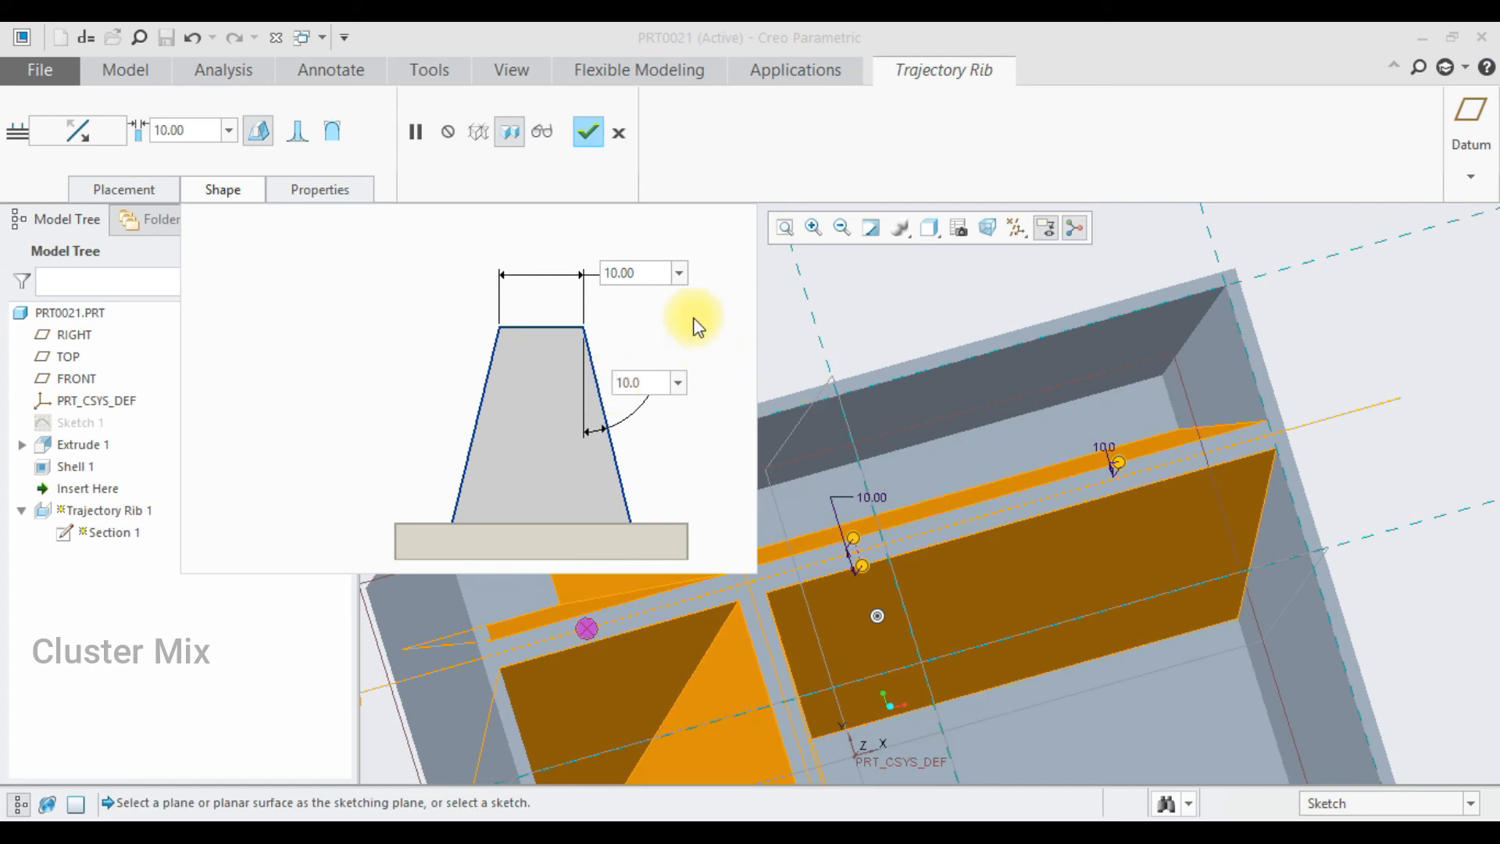
- Add rounds to the rib's internal bottom edges and set their radius to 6
click(298, 131)
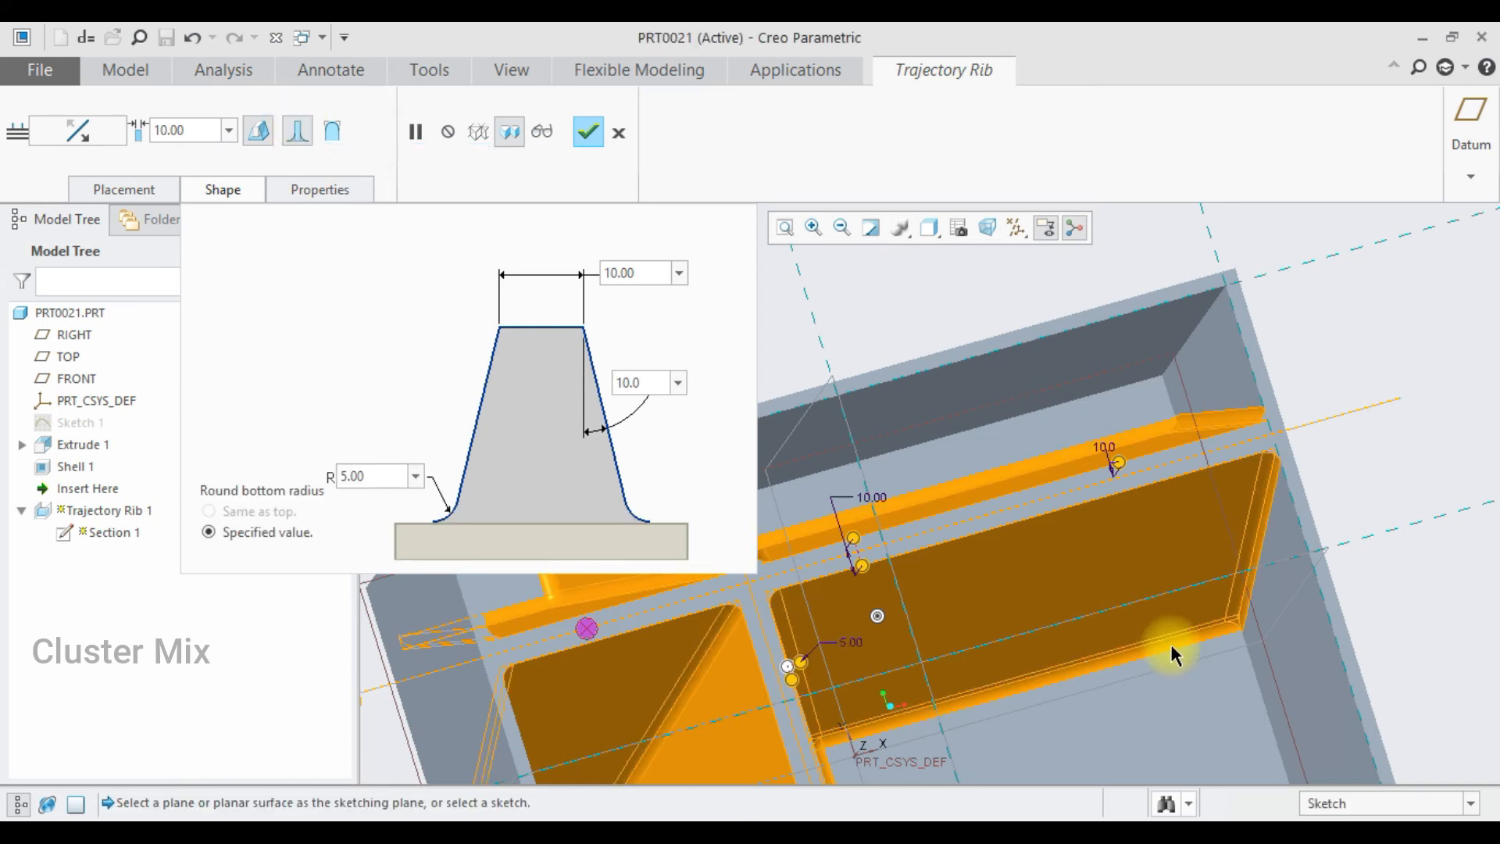
scroll(1098, 670, up, 5)
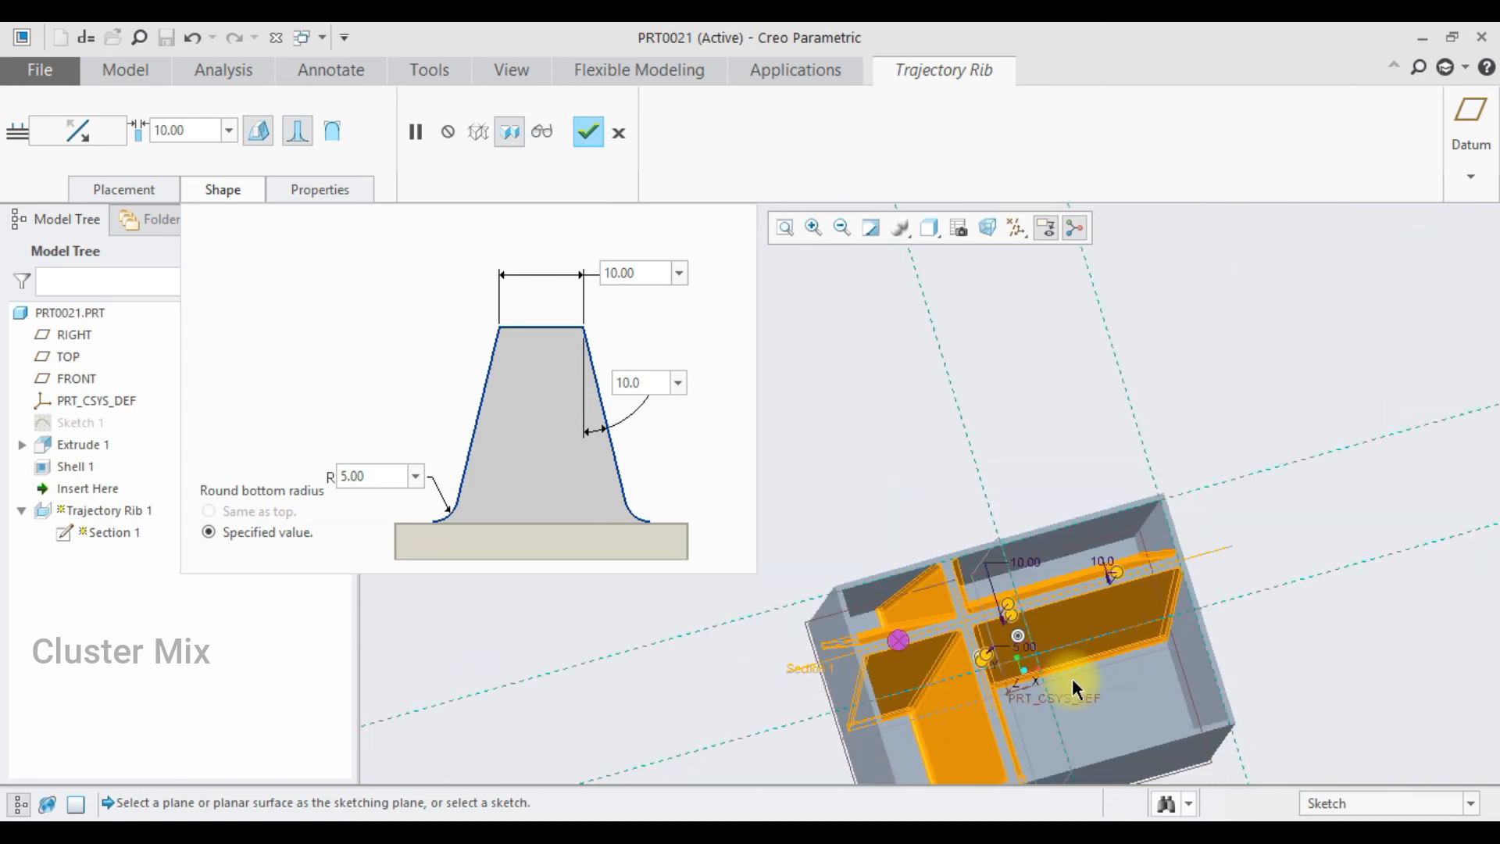
scroll(1071, 678, down, 5)
scroll(1183, 611, up, 5)
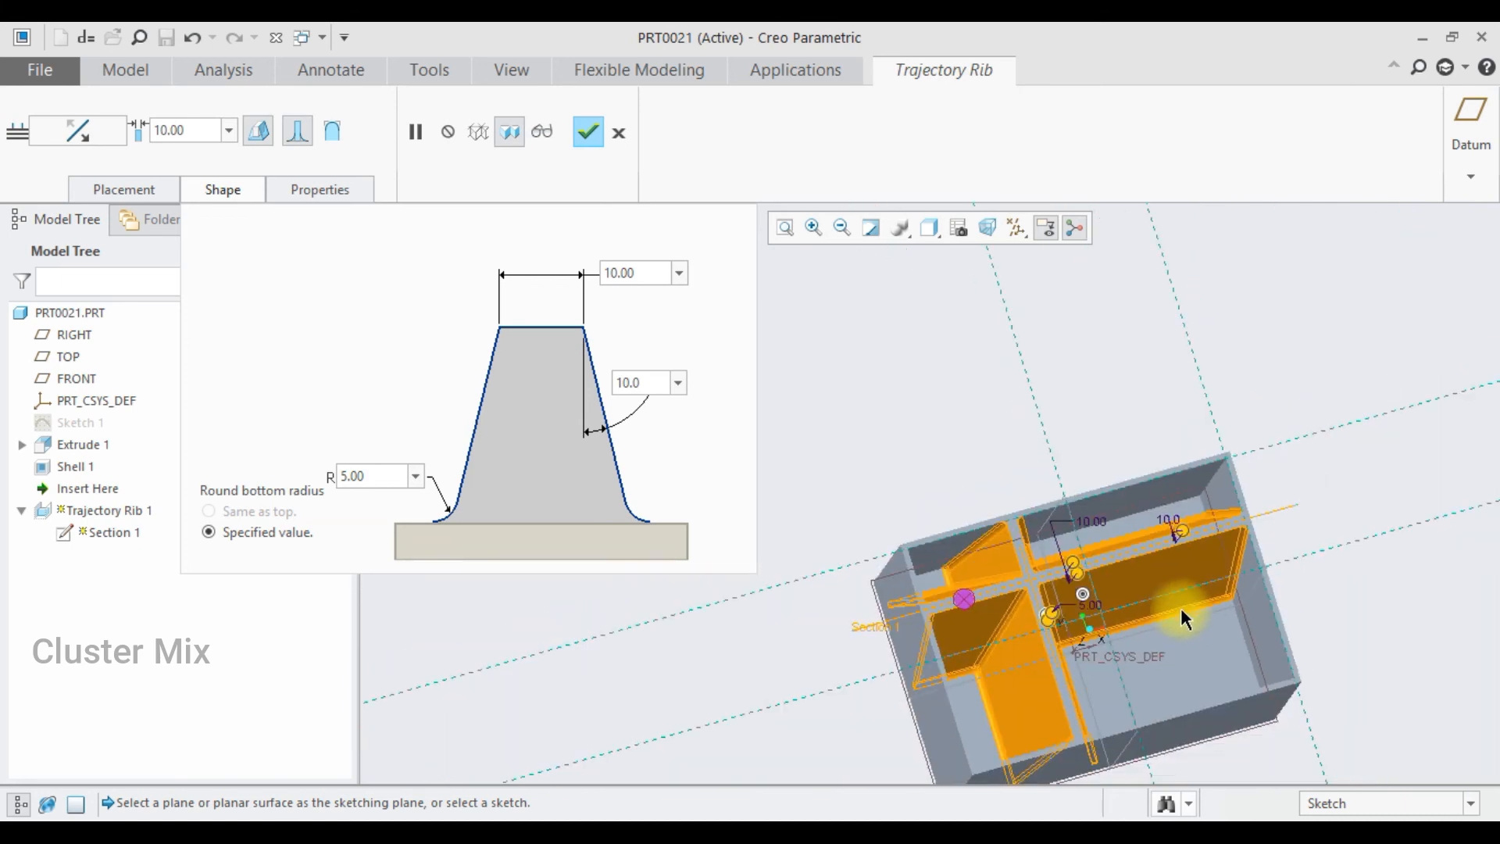
scroll(991, 729, down, 4)
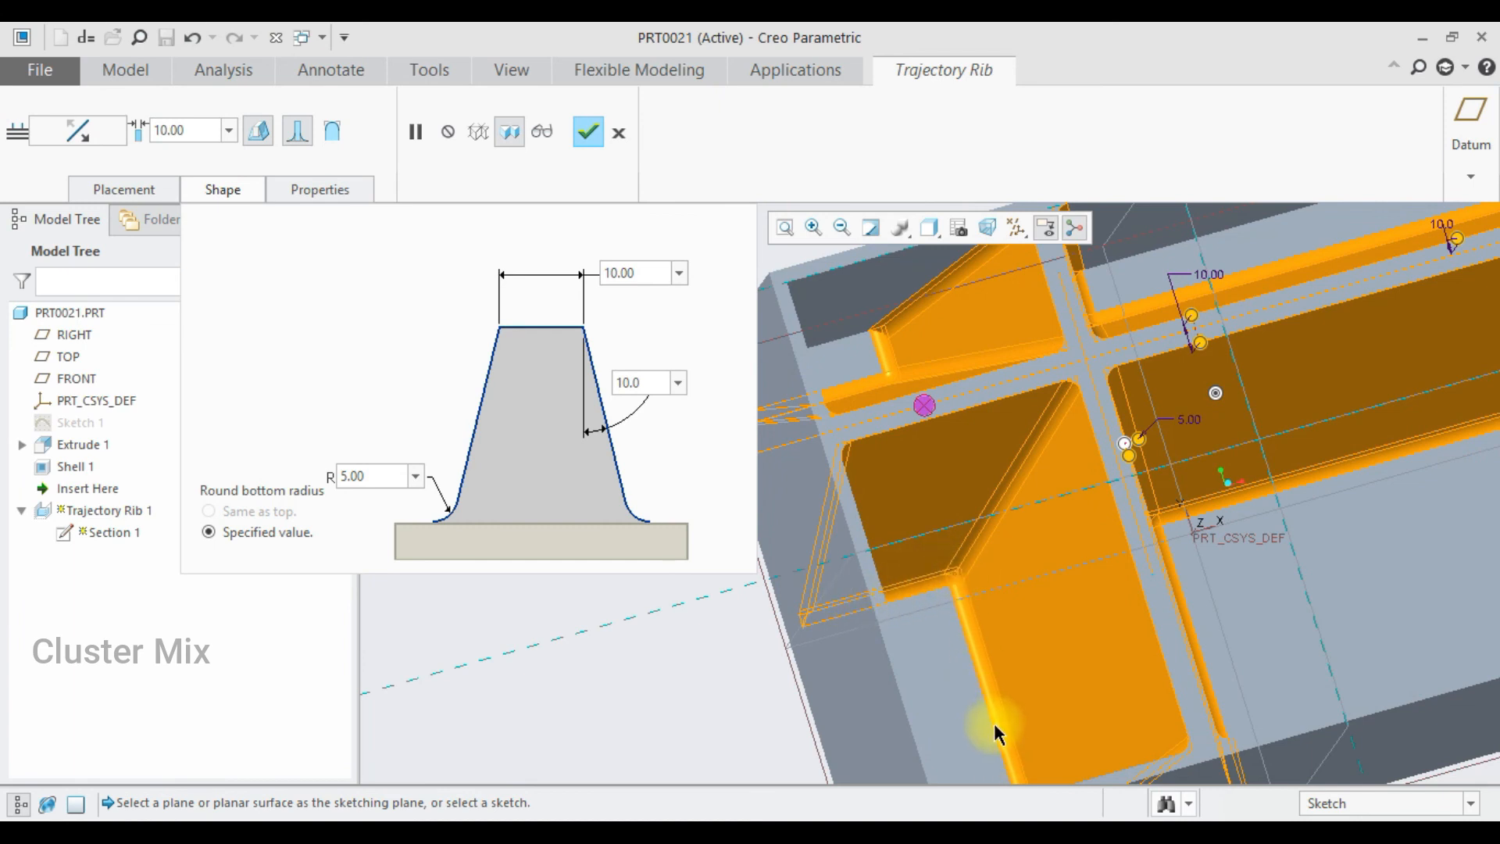
double_click(356, 475)
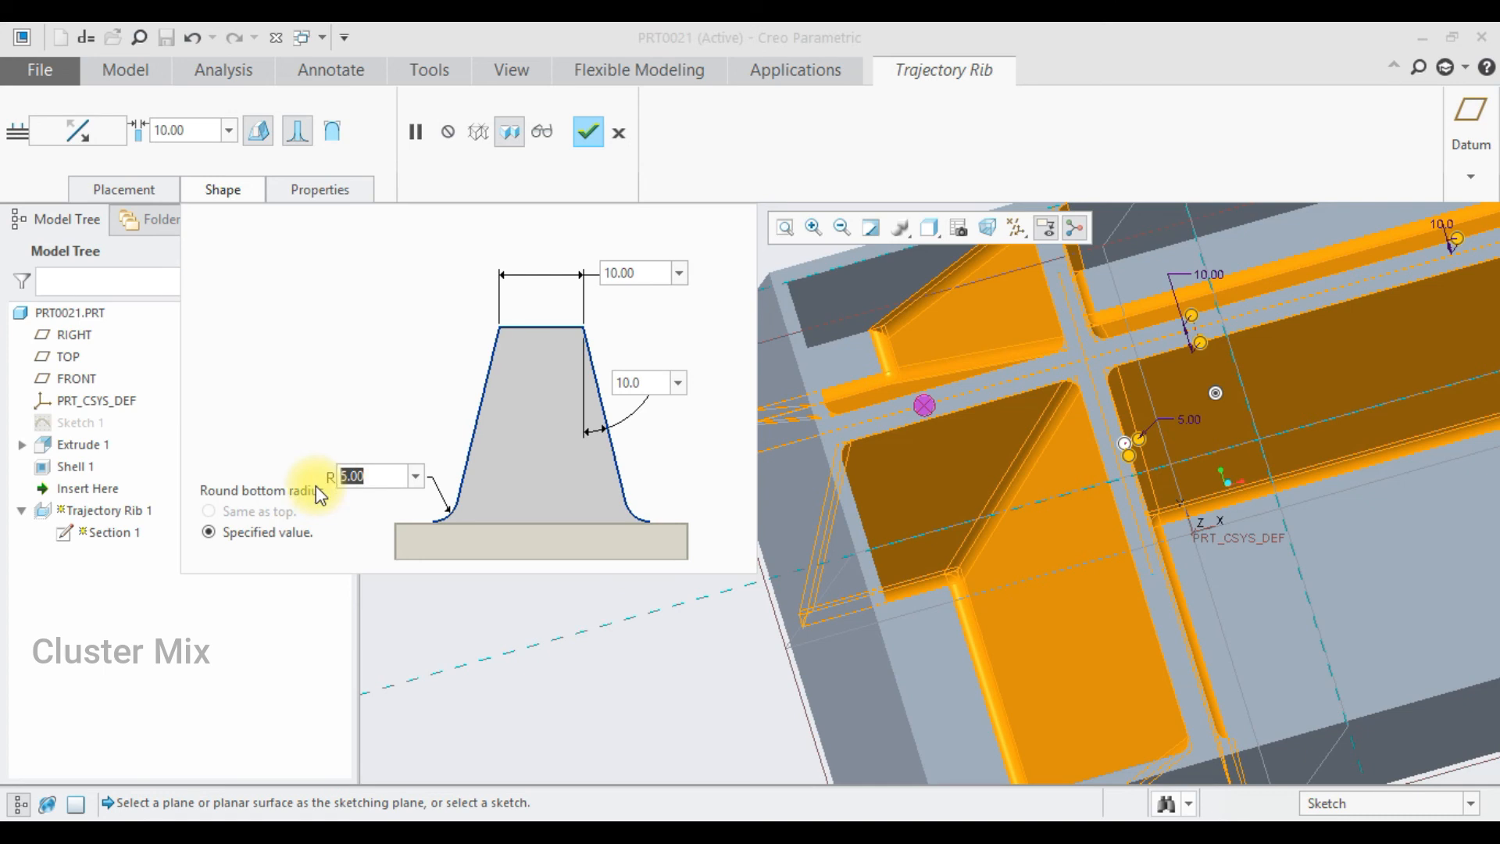
text(6)
key(Return)
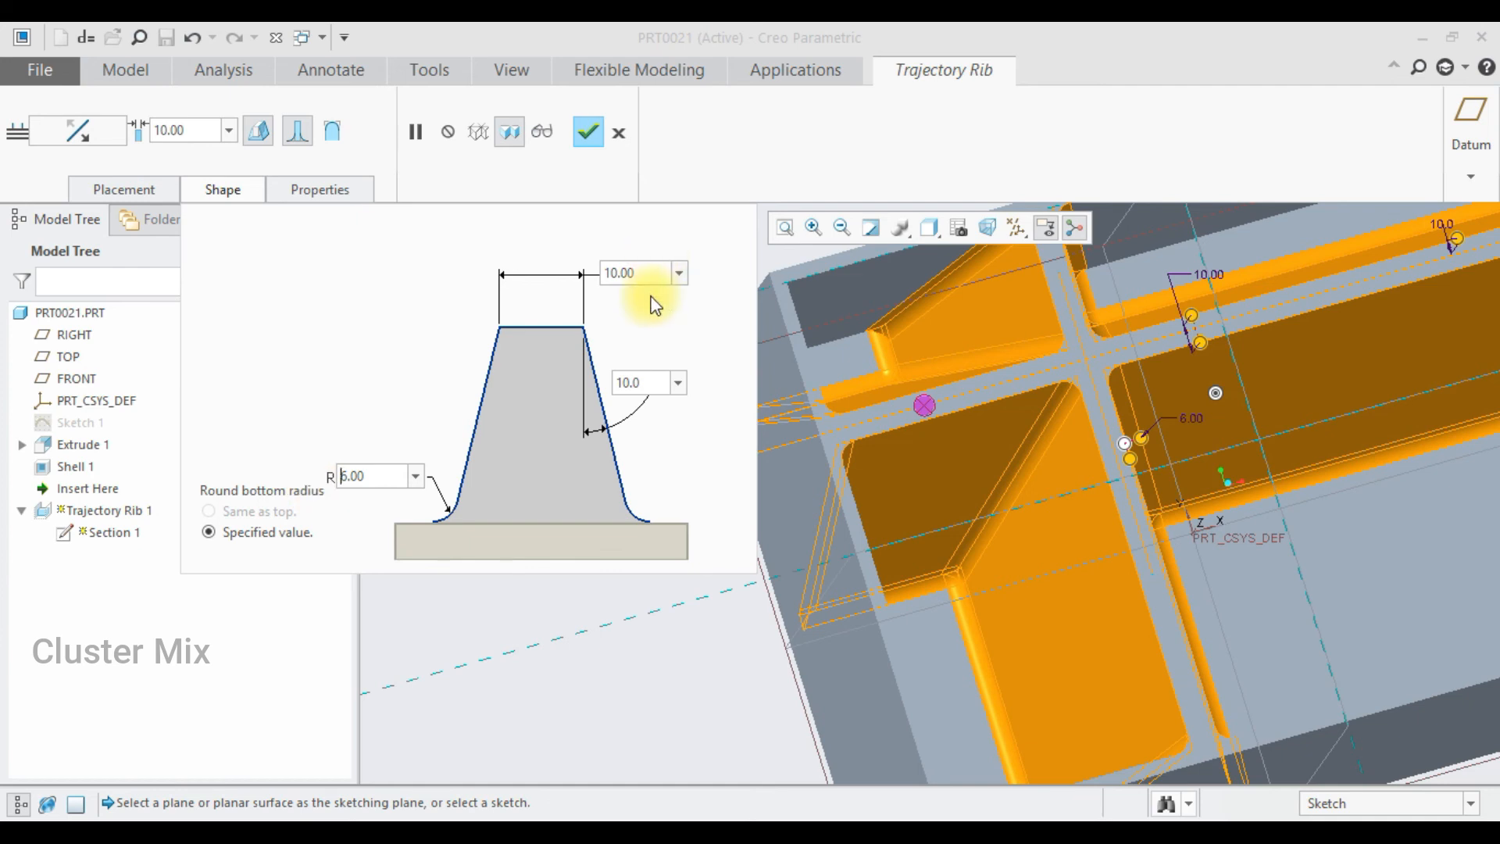
- Add rounds to the rib's exposed top edges using a specified radius of 4, and complete the trajectory rib
click(338, 127)
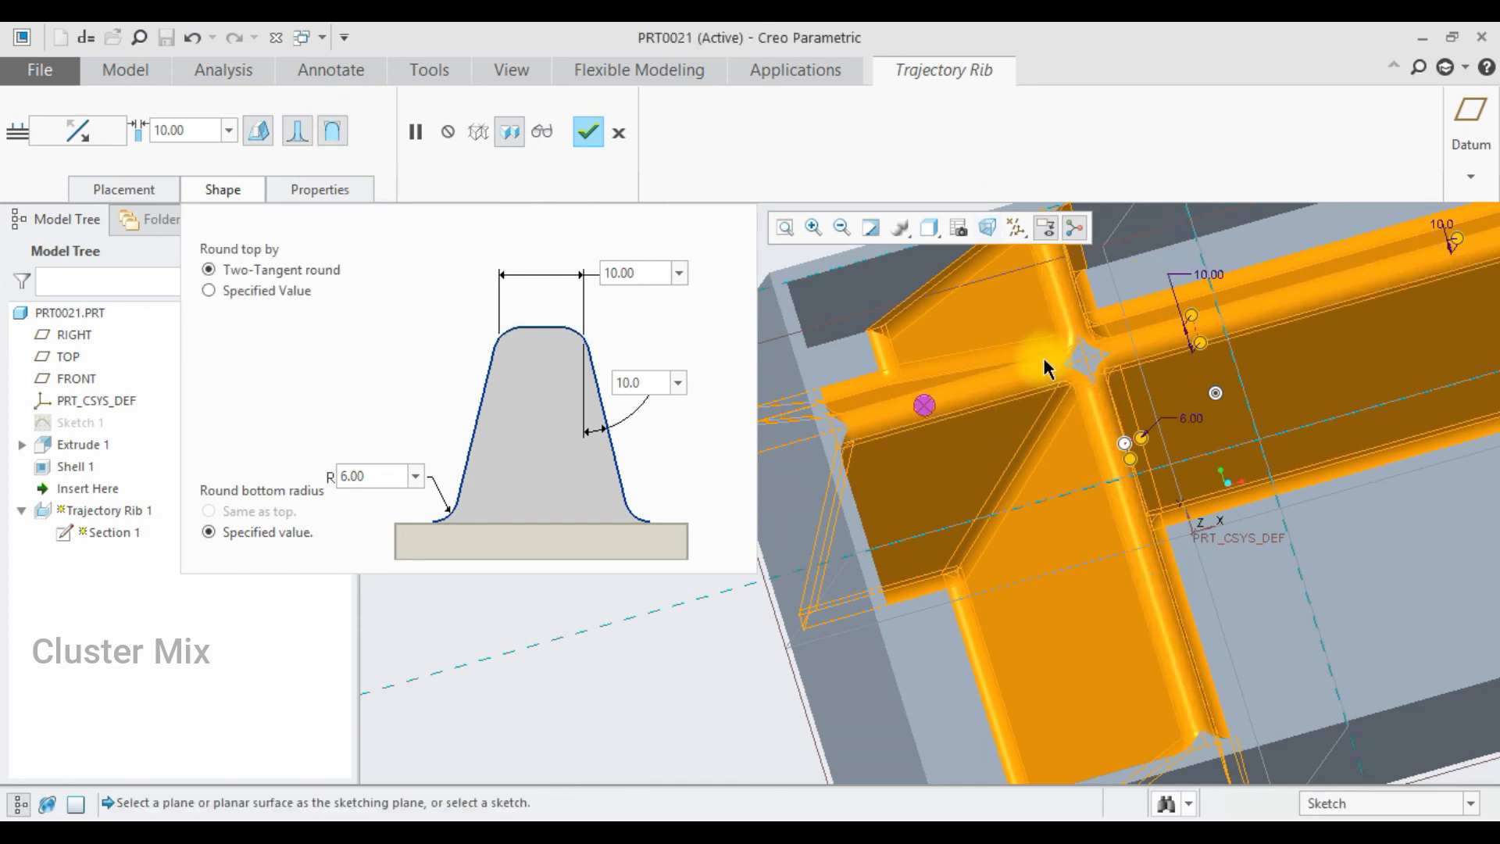
scroll(945, 577, down, 3)
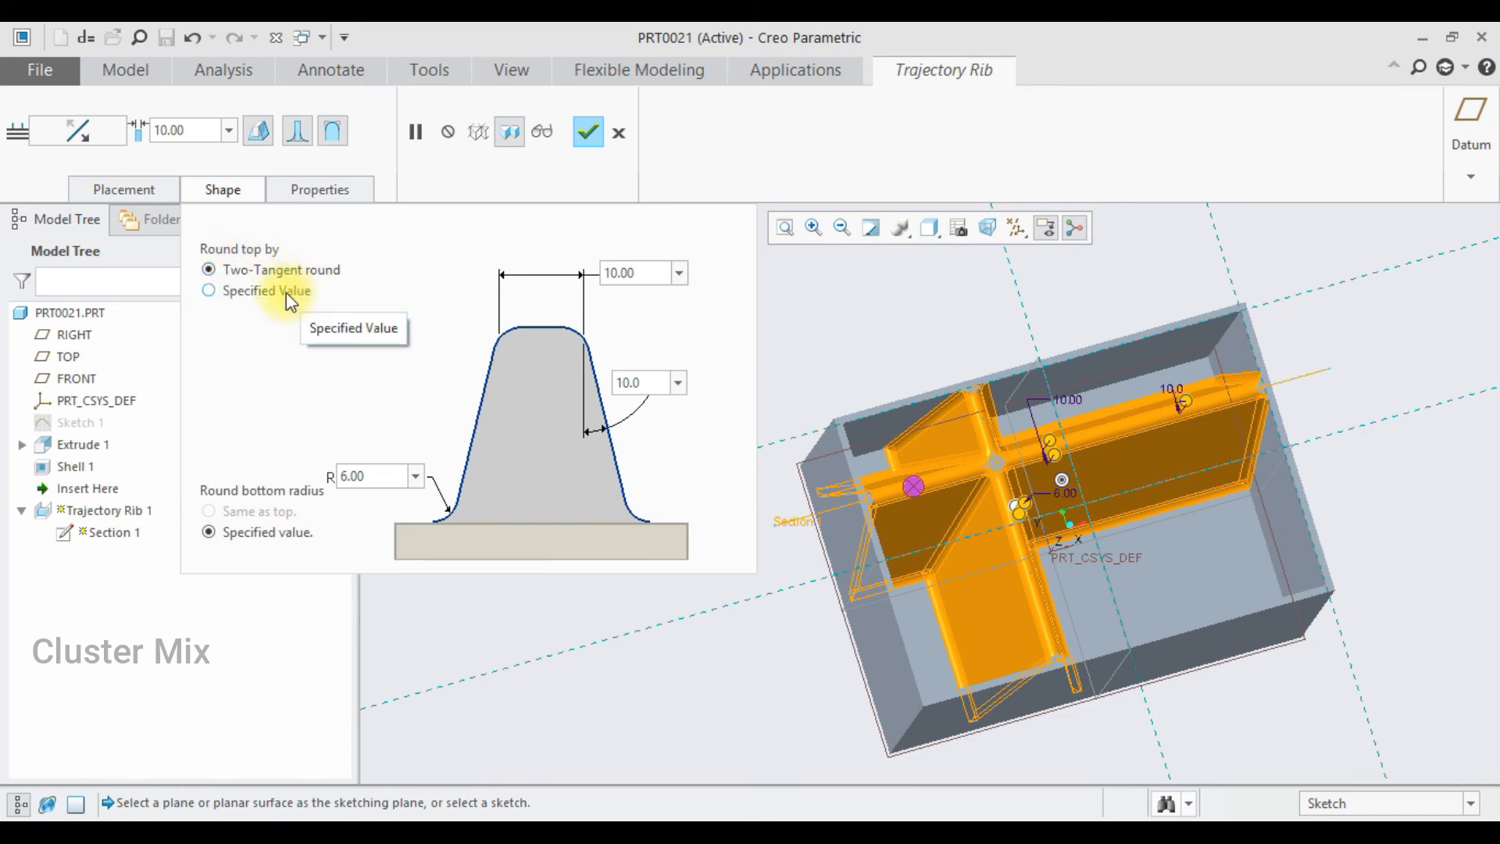
click(217, 292)
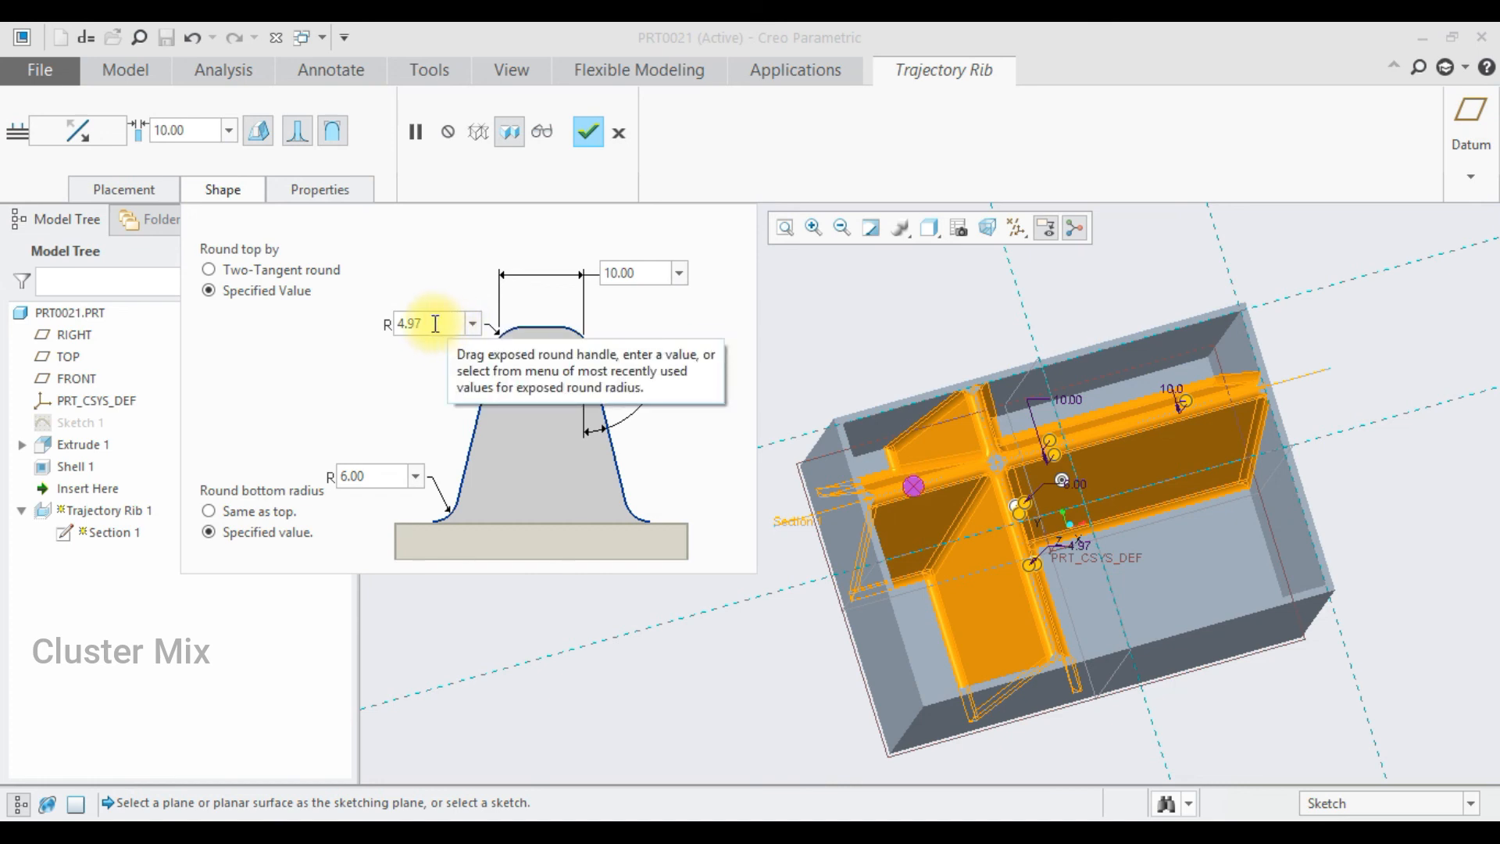
drag(435, 323, 383, 322)
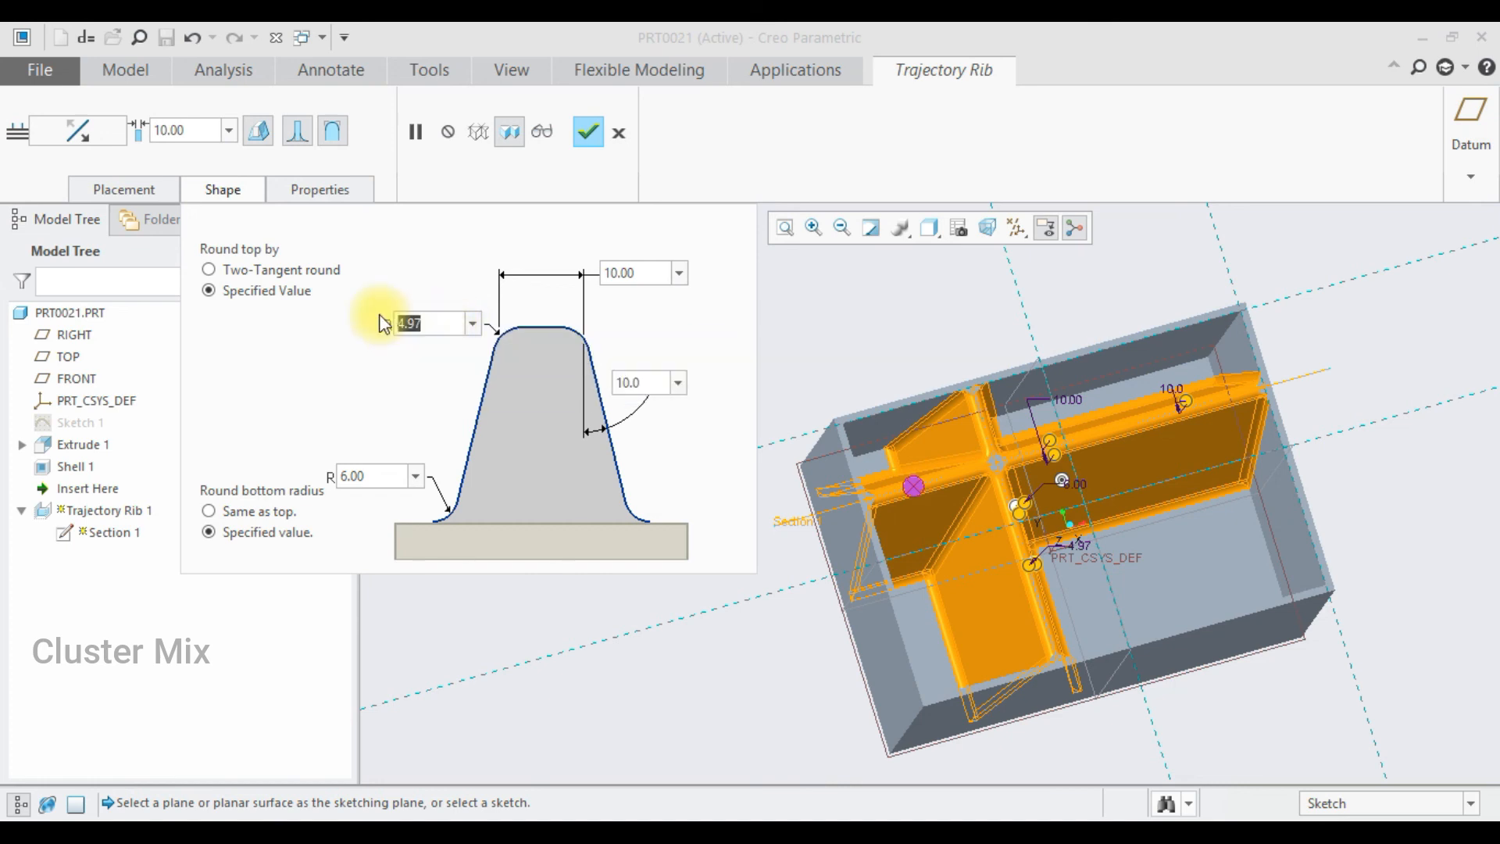
text(4)
key(Return)
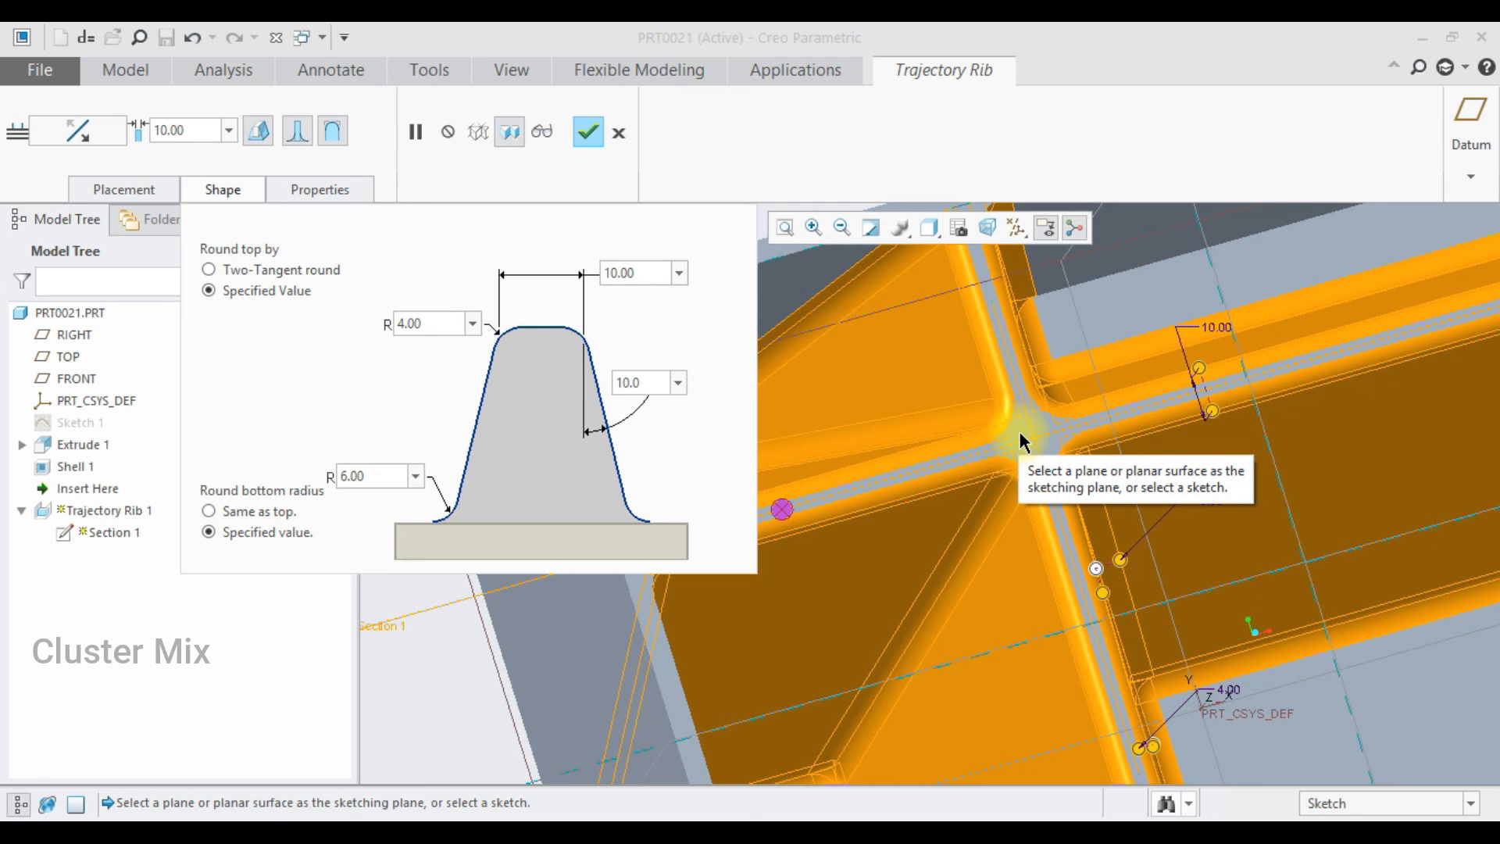
click(587, 132)
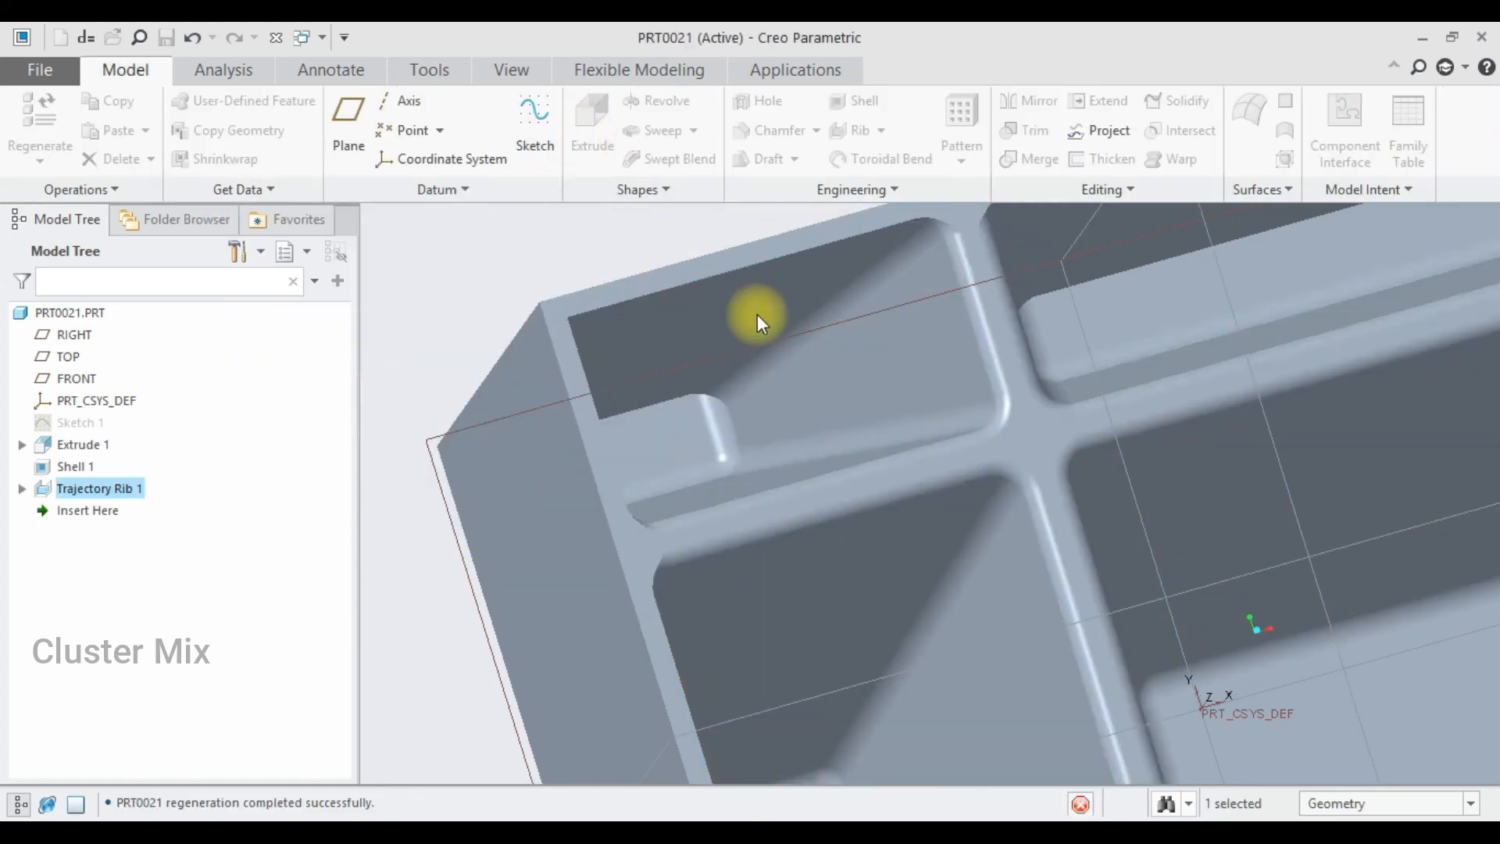
scroll(784, 401, down, 5)
middle_drag(782, 406, 1239, 508)
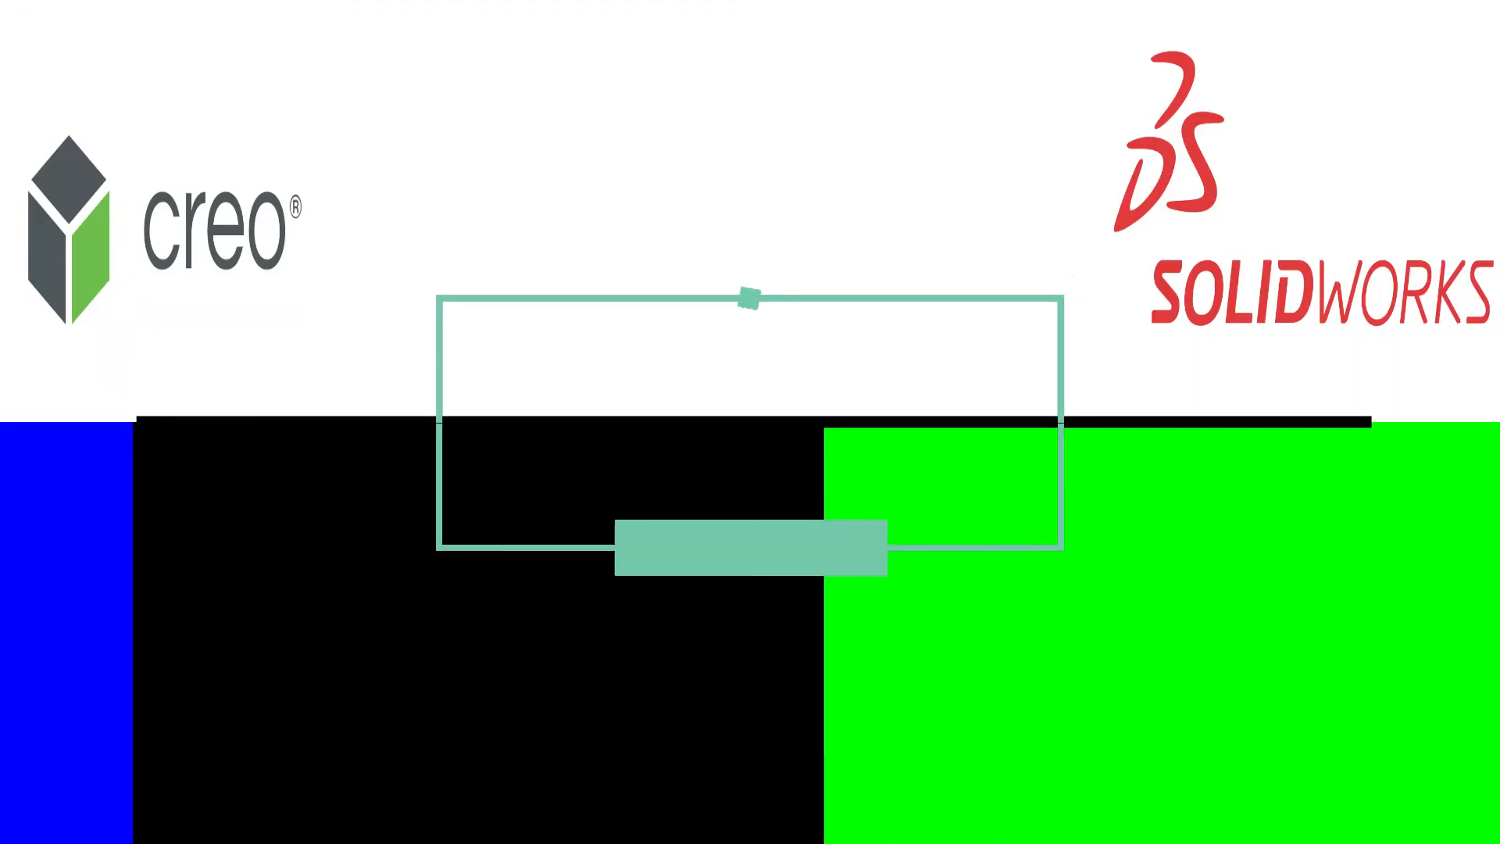